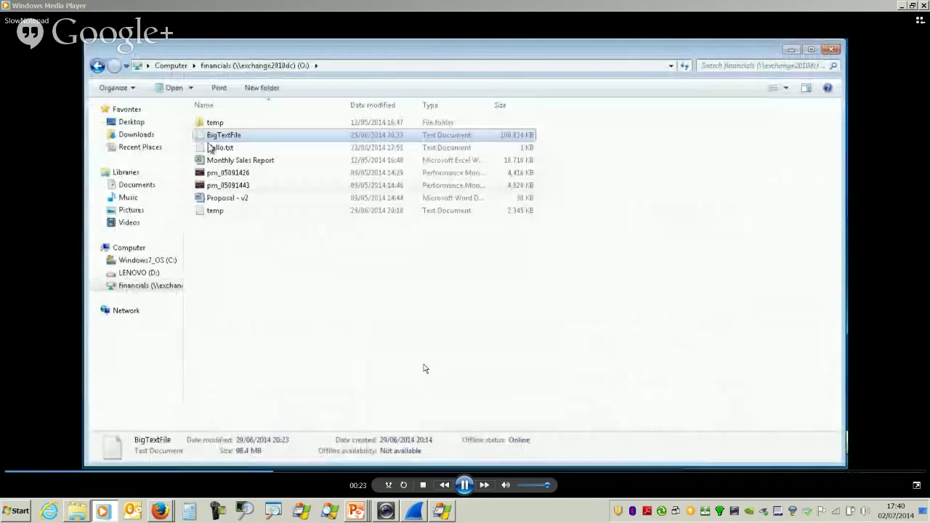
Step: Play the SlowNotepad recording, pausing to examine the Notepad file load, the 101-byte ping marker and the Task Manager performance graphs
left_click(465, 485)
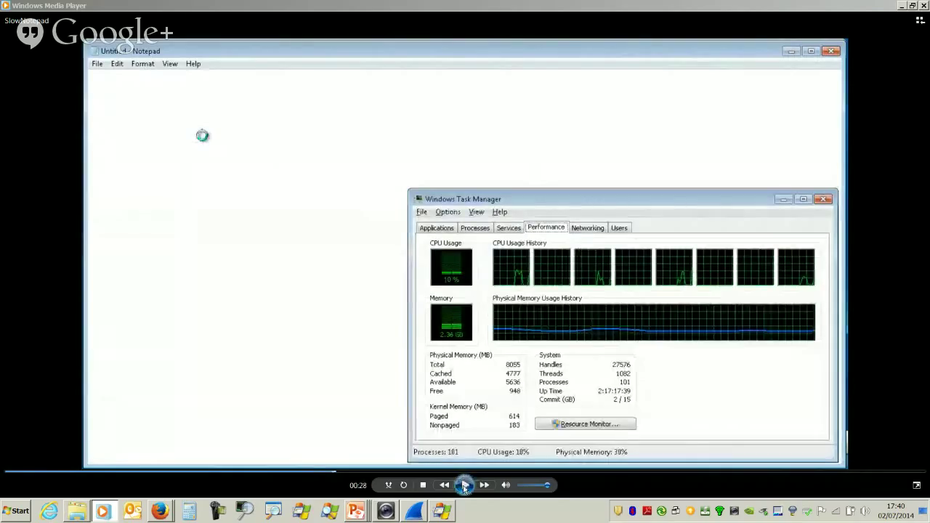
left_click(465, 484)
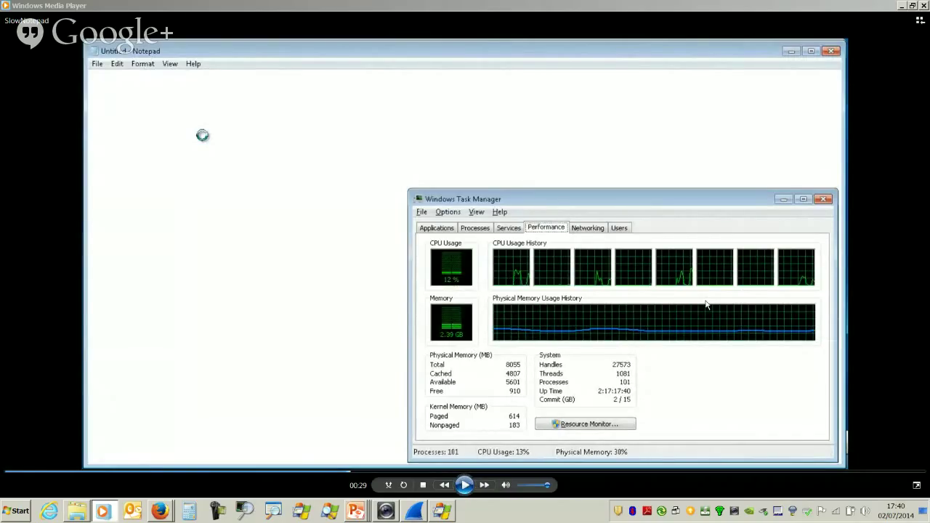
left_click(465, 487)
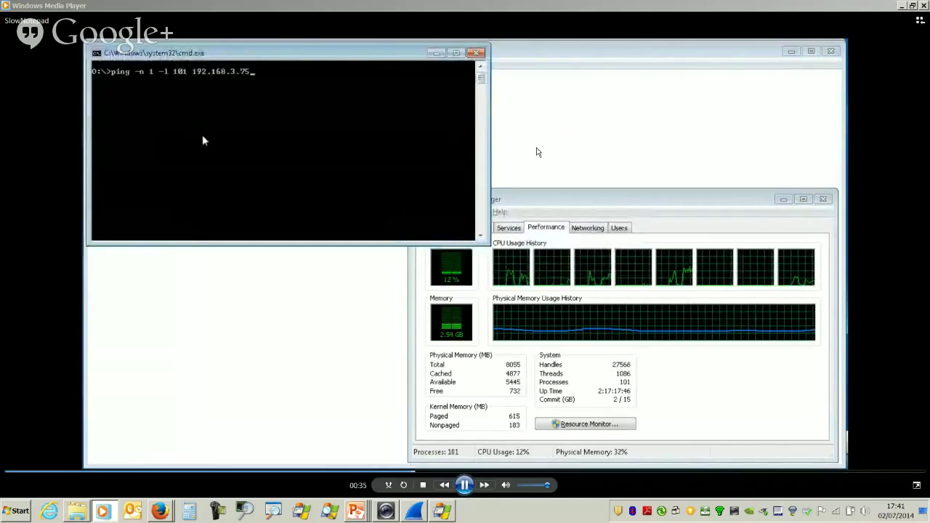
key("ctrl+p")
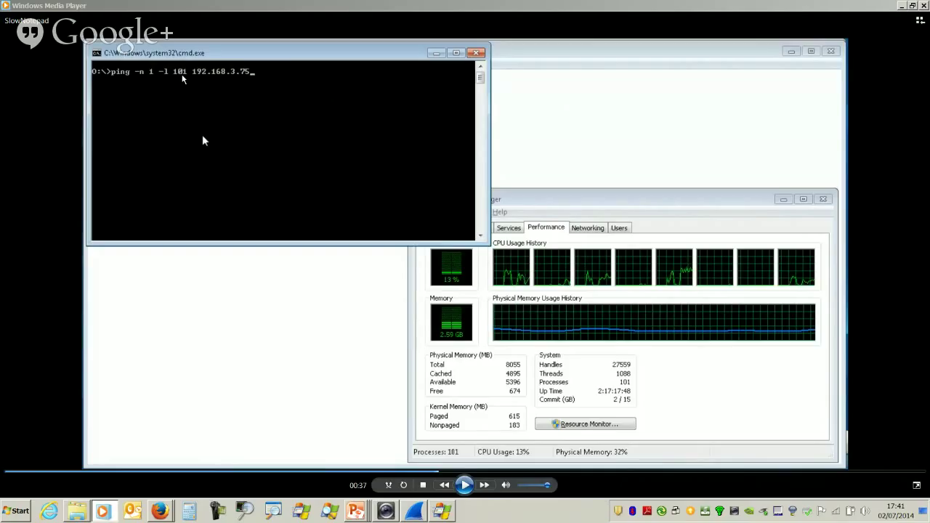
left_click(469, 479)
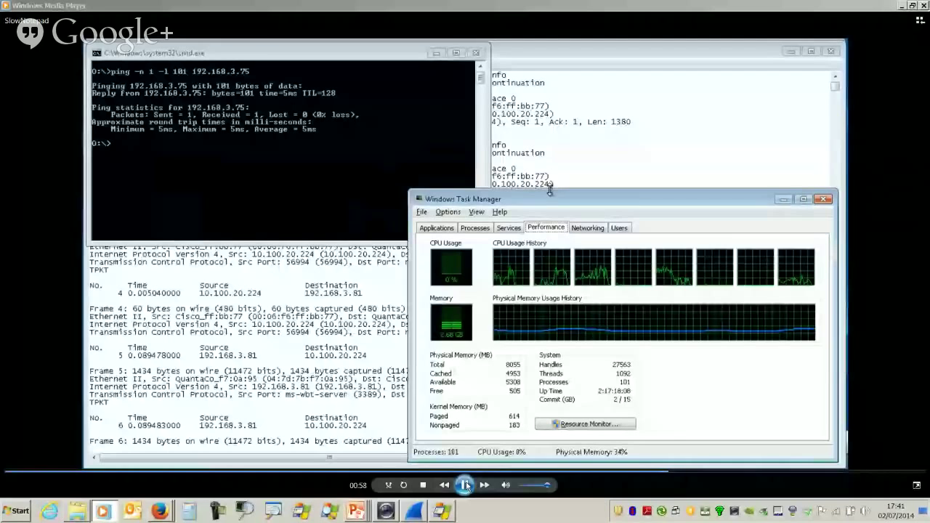
left_click(465, 485)
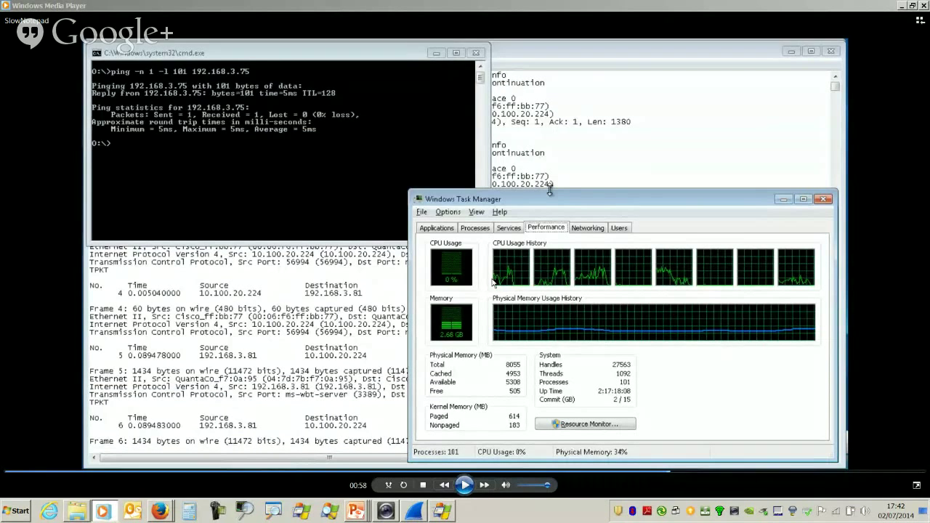
left_click(465, 485)
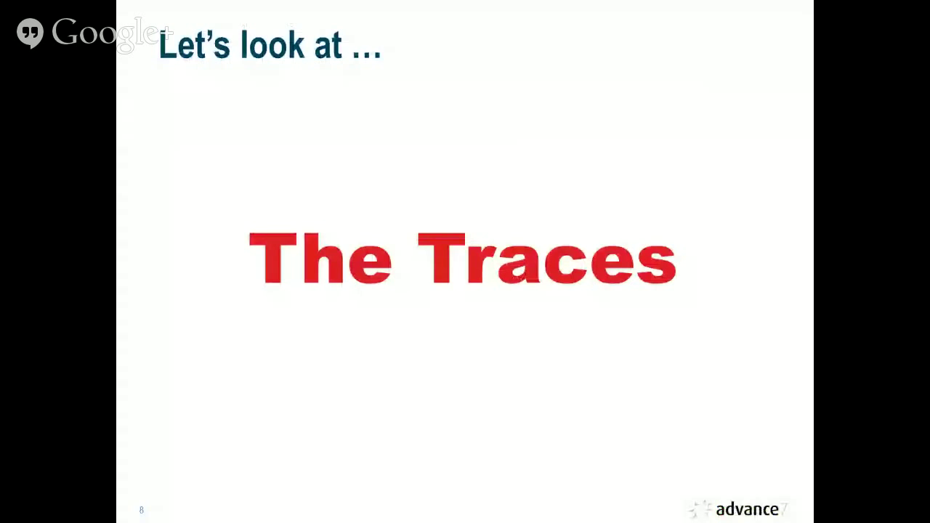
Step: Switch to Wireshark and apply the display filter "smb2 || icmp" to the SlowNotepad.pcapng capture
key("alt+Tab")
key("alt+Tab")
key("alt+Tab")
key("alt+Tab")
key("alt+Tab")
key("alt+Tab")
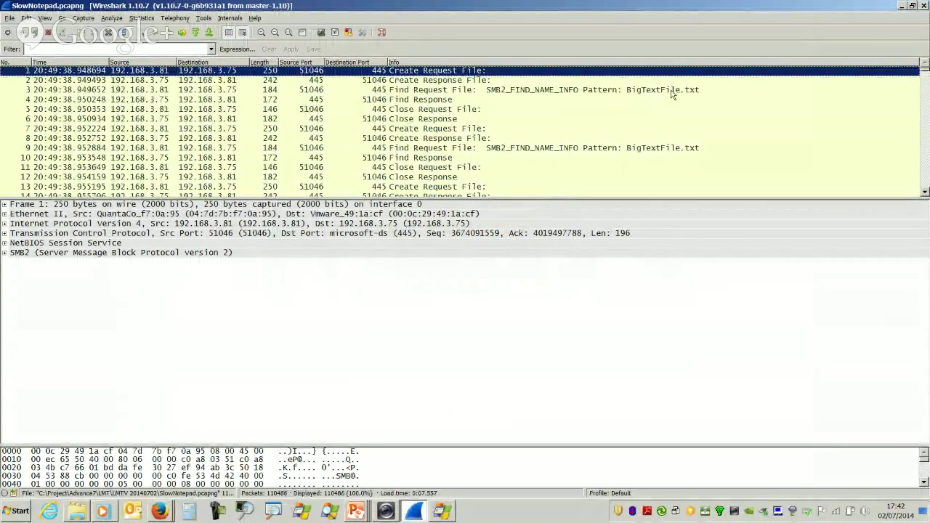
left_click(96, 48)
type("smb")
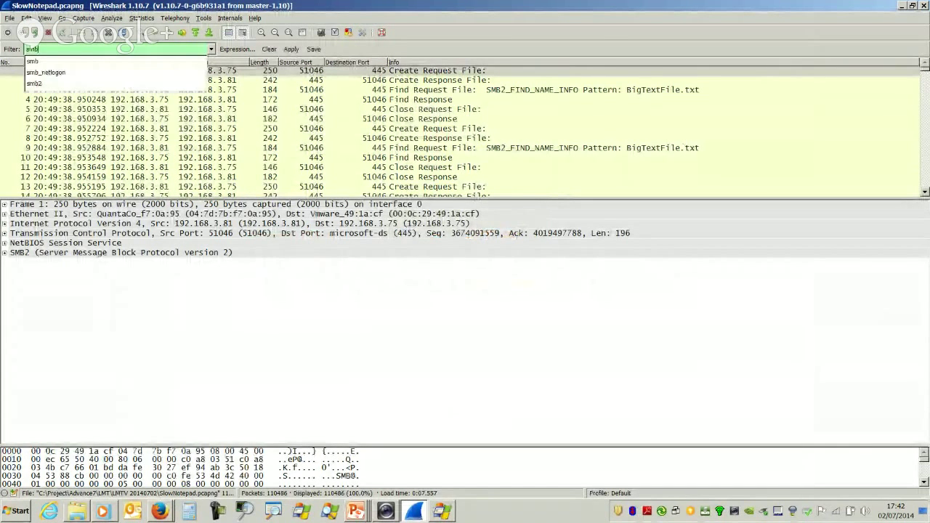
type("2 ||")
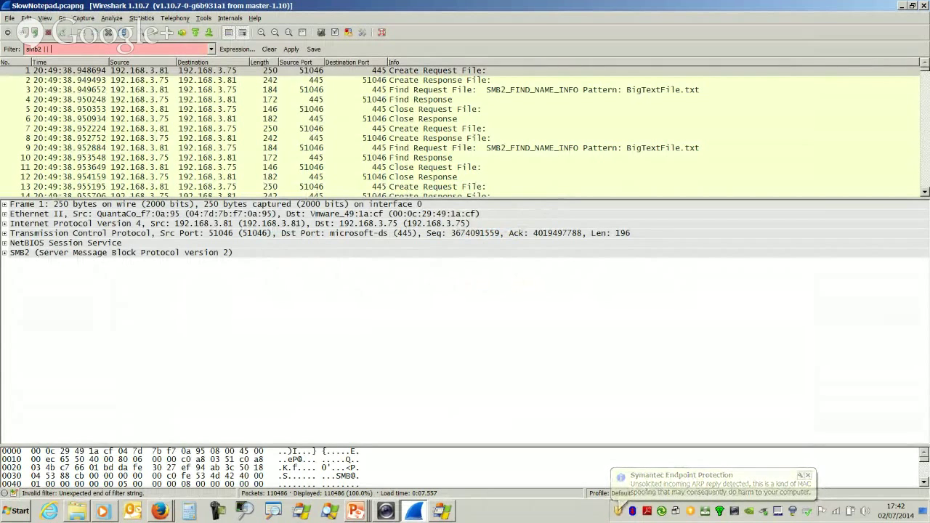
type("icmp")
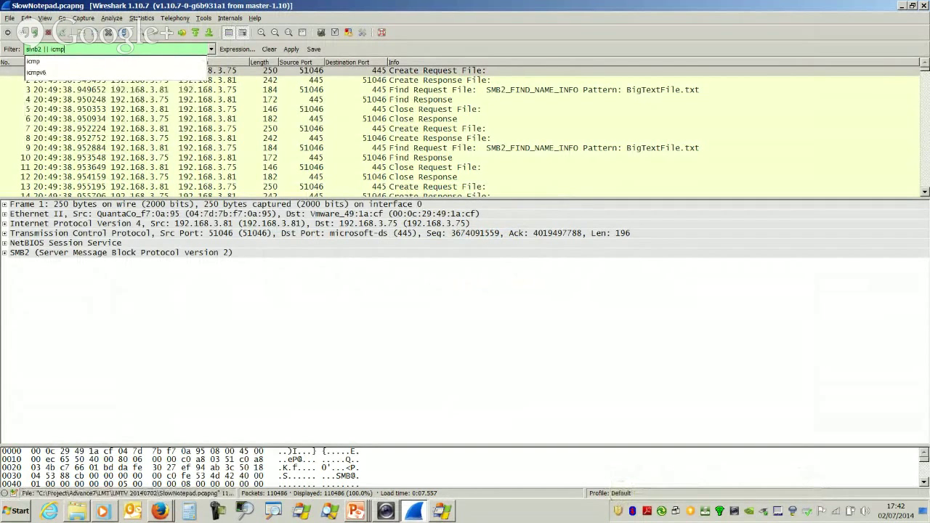
key("Return")
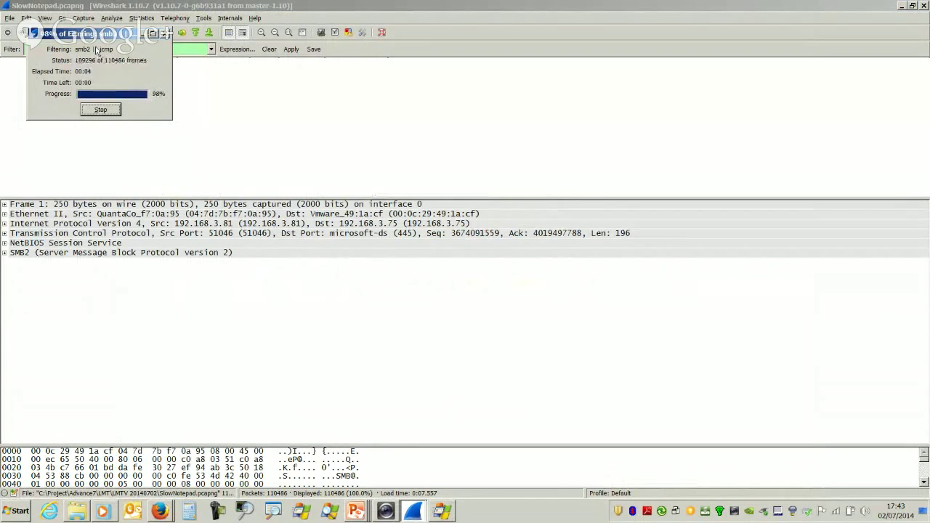
Step: Find the icmp packet in the capture and inspect the data field within its Internet Control Message Protocol details
key("ctrl+f")
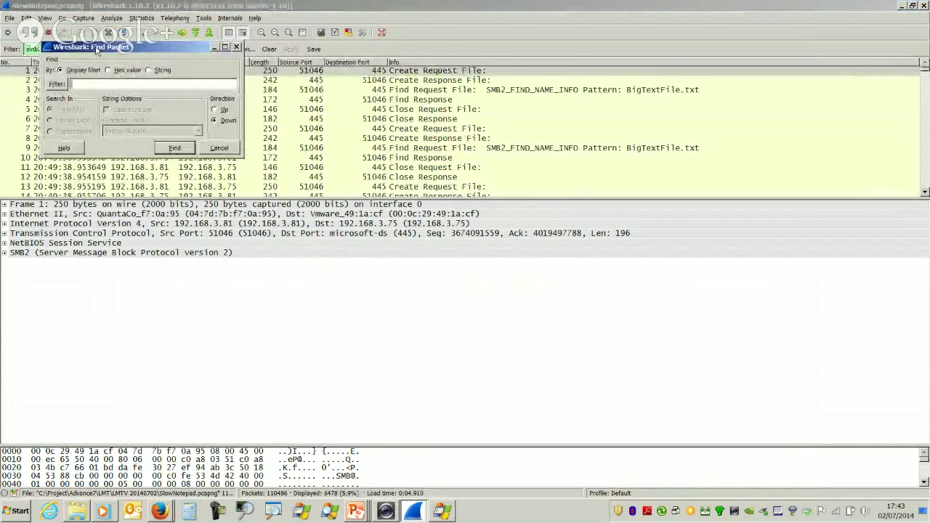
type("icmp")
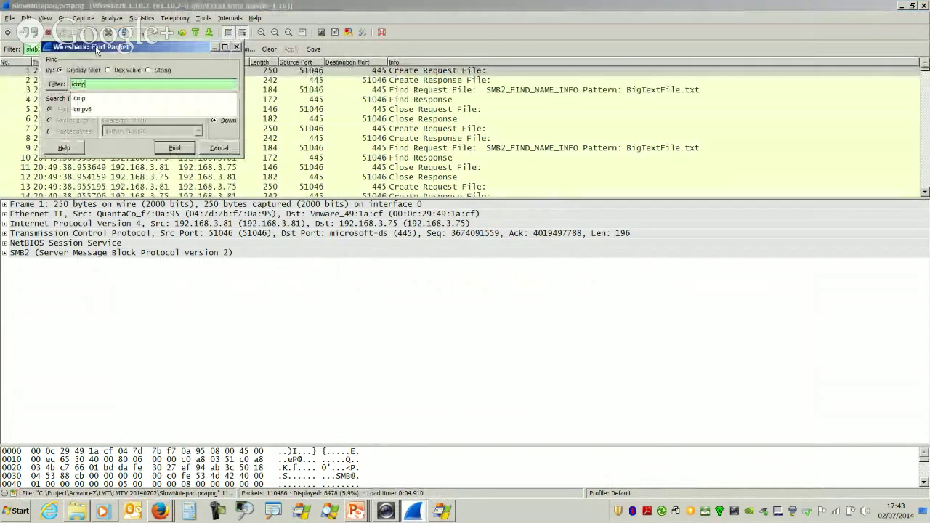
key("Return")
key("Return")
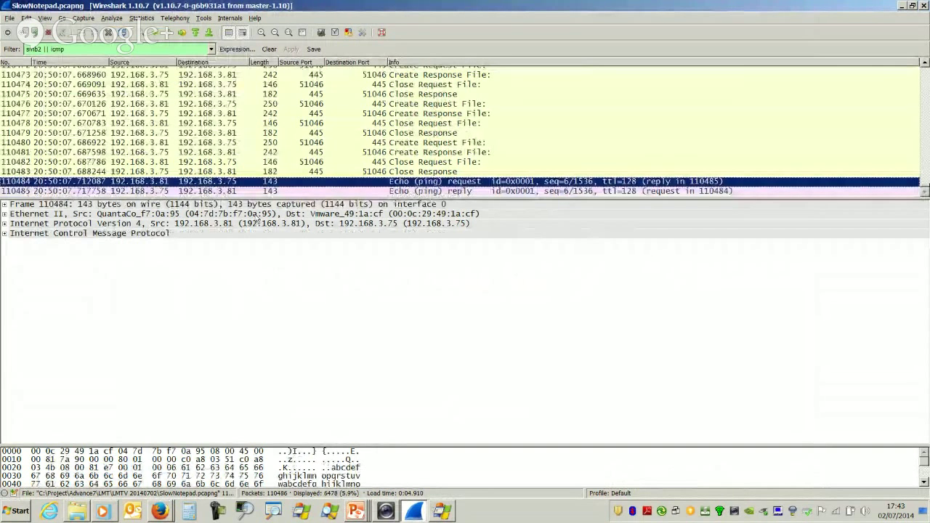
left_click(4, 234)
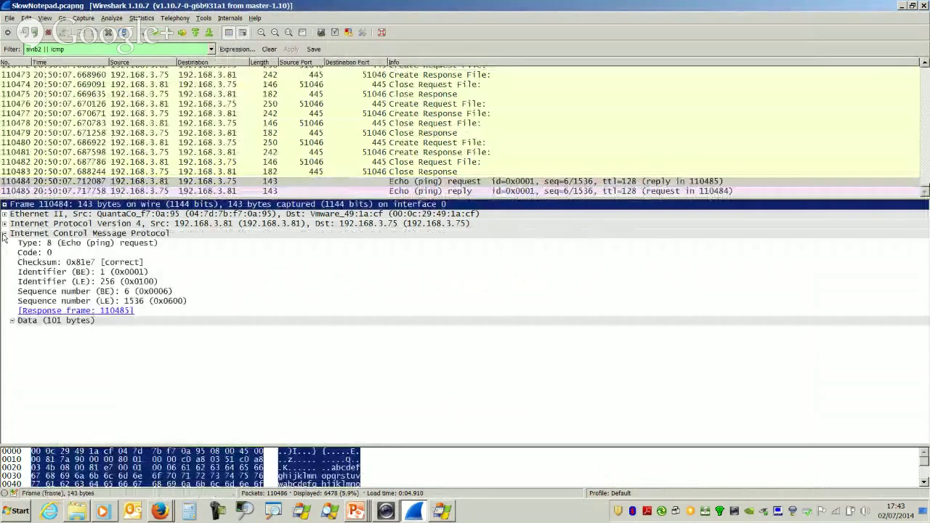
left_click(37, 320)
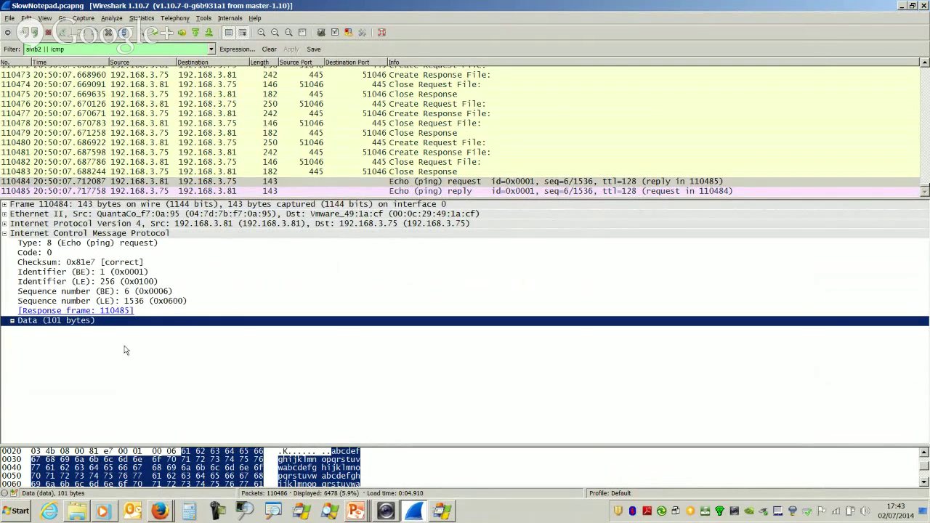
Step: Search upward through the packet list from the ping request for the string "Read"
left_click(89, 182)
key("ctrl+f")
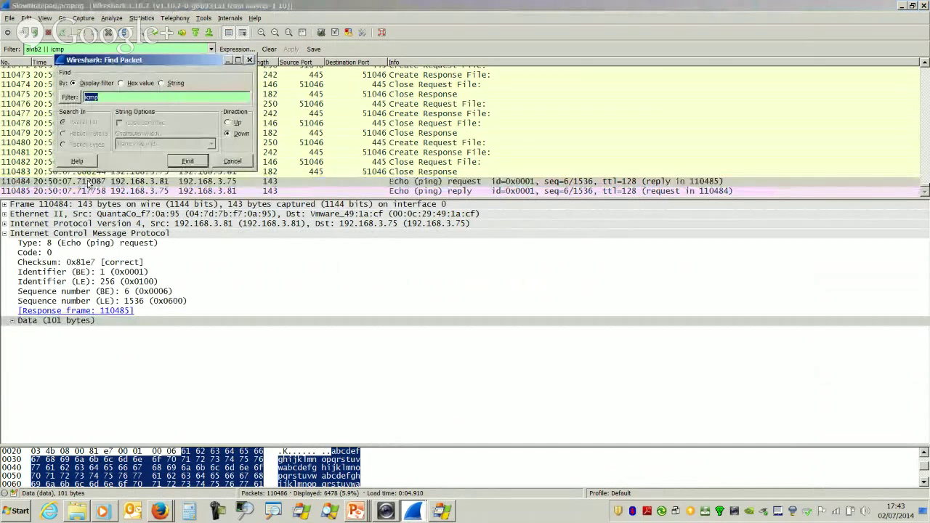
left_click(160, 82)
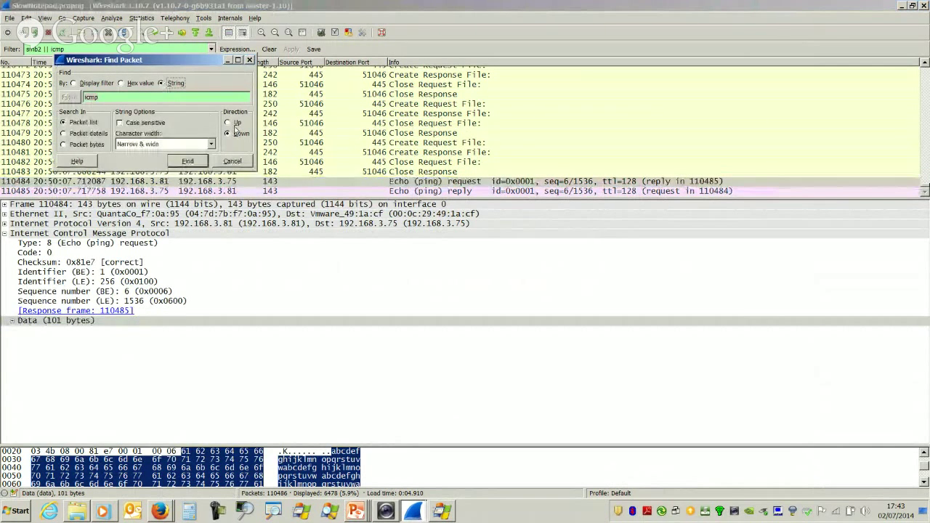
left_click(229, 124)
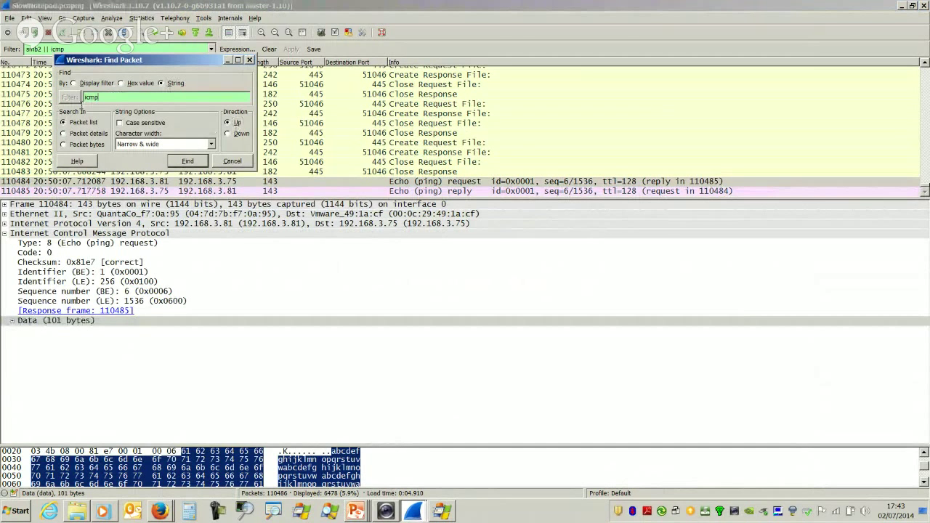
key("BackSpace")
key("BackSpace")
key("BackSpace")
key("BackSpace")
type("REead")
left_click(180, 163)
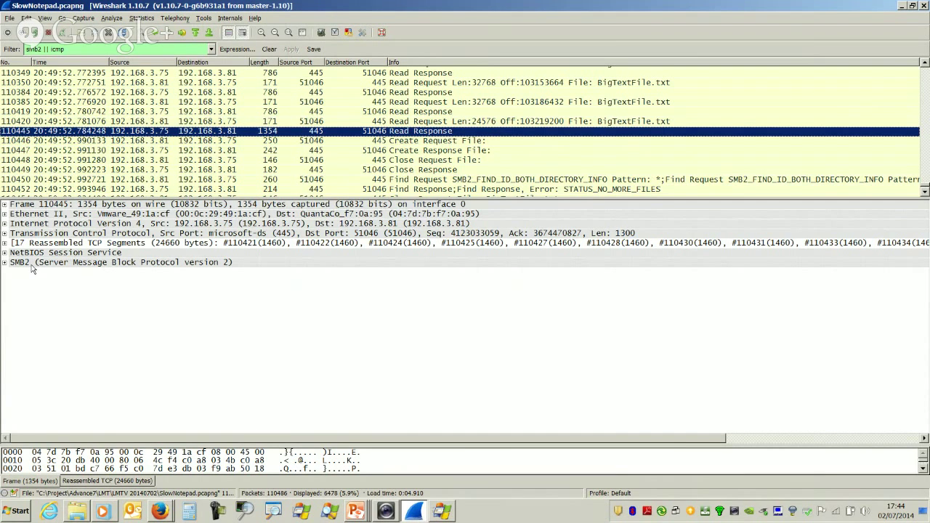
Step: Build a display filter from the Read command in the response's SMB2 header and apply it as "smb2.cmd == 8 || icmp"
left_click(4, 262)
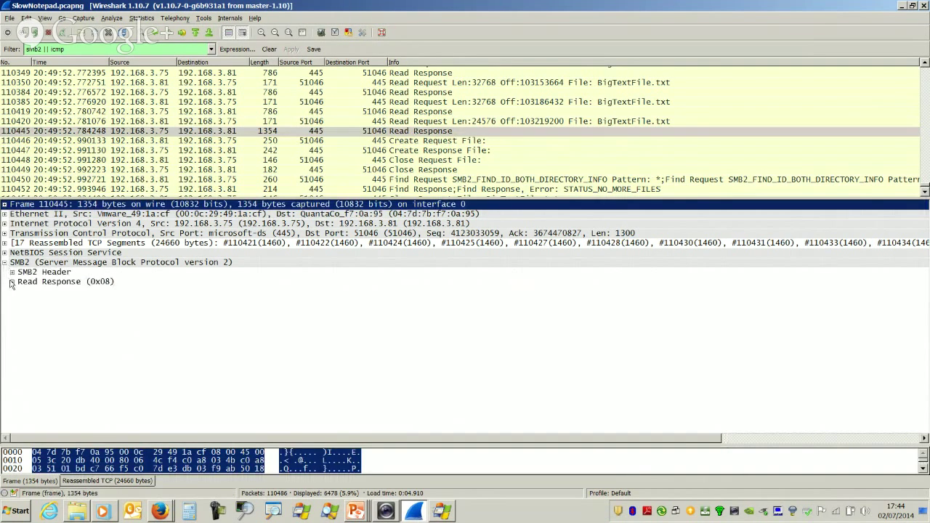
left_click(11, 272)
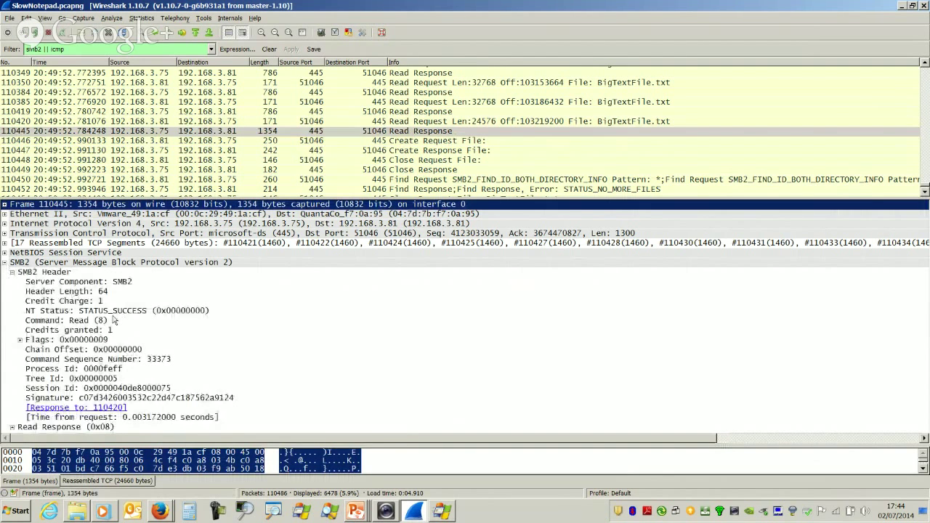
left_click(85, 320)
right_click(84, 321)
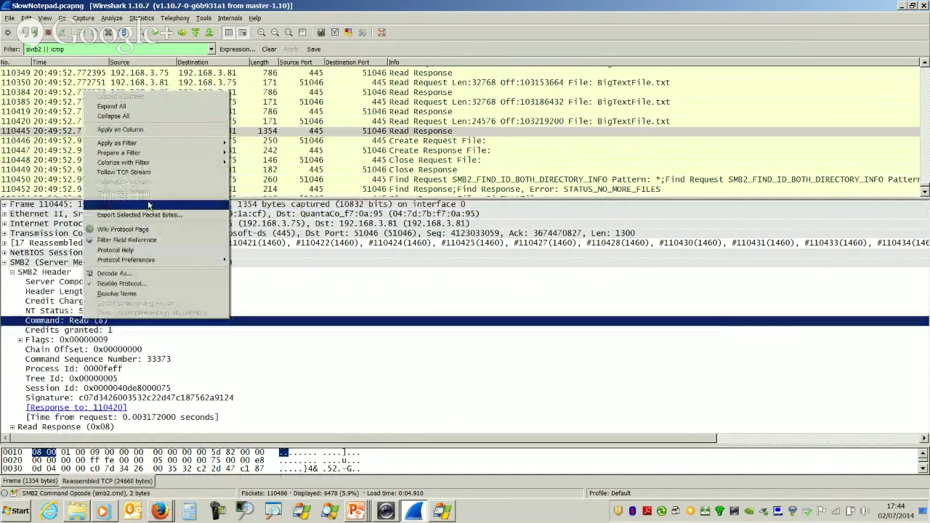
mouse_move(135, 153)
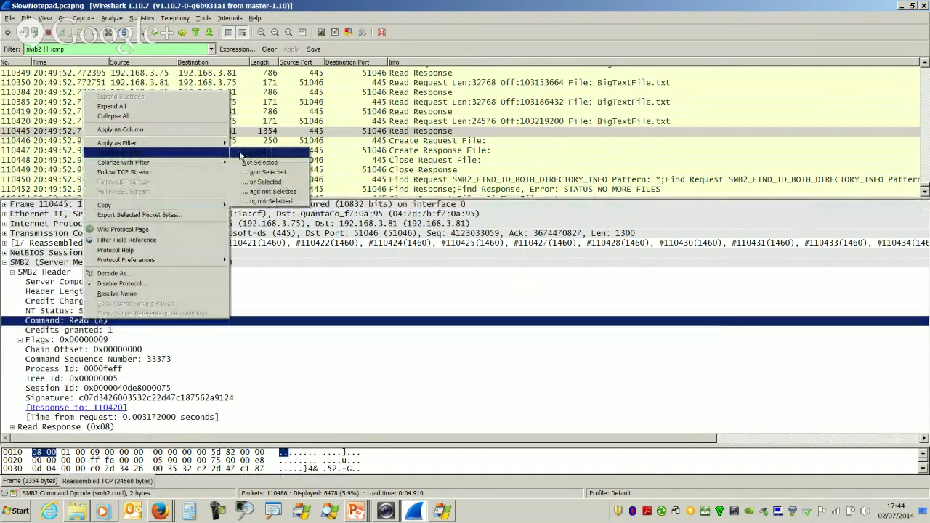
left_click(246, 155)
left_click(91, 49)
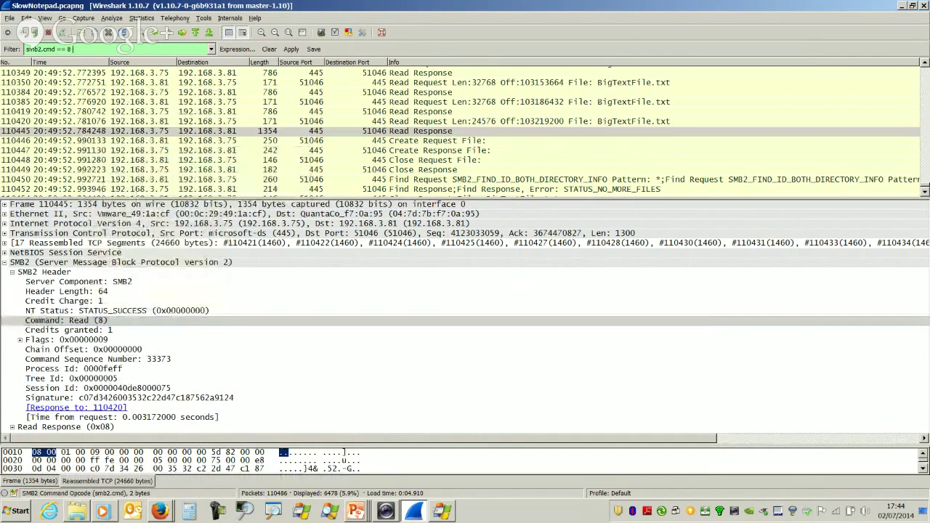
type("||")
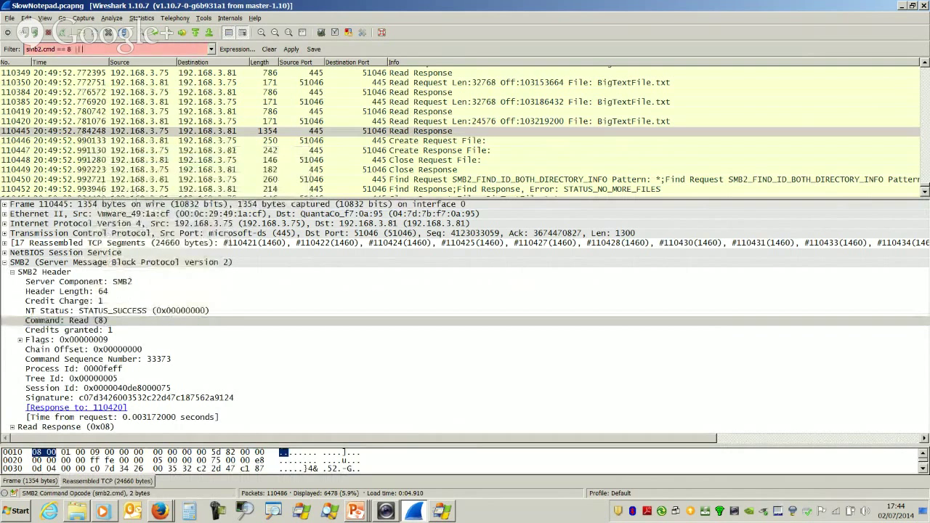
type(" icmp")
key("Return")
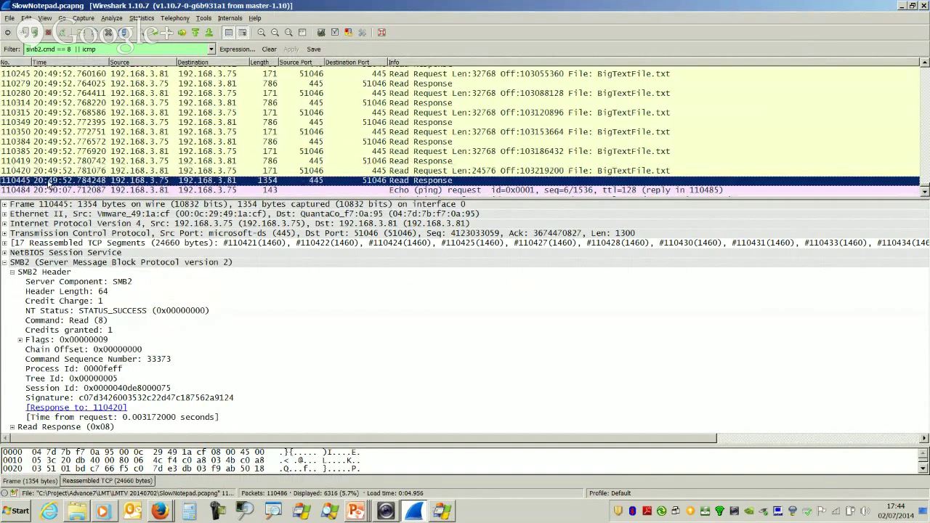
Step: Compare the last BigTextFile.txt read request and its response with the ping packets at the end of the capture
left_click(70, 171)
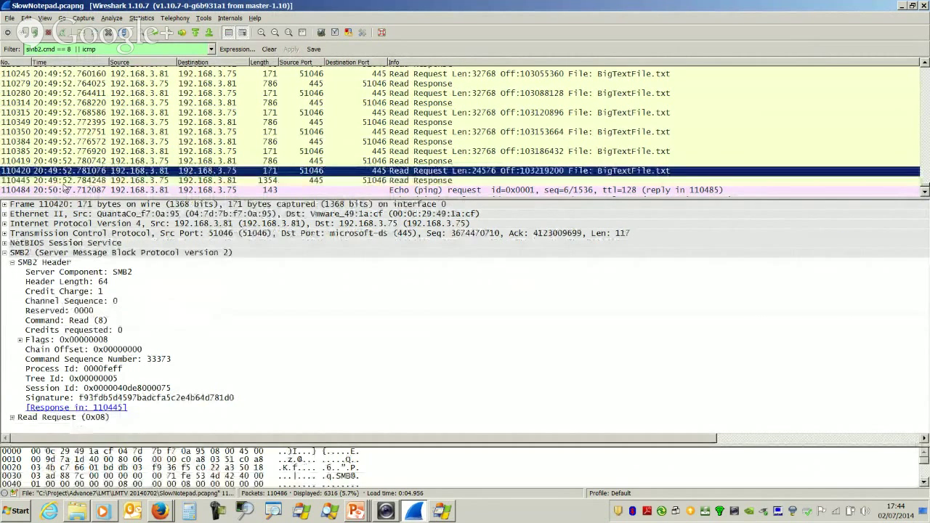
left_click(64, 191)
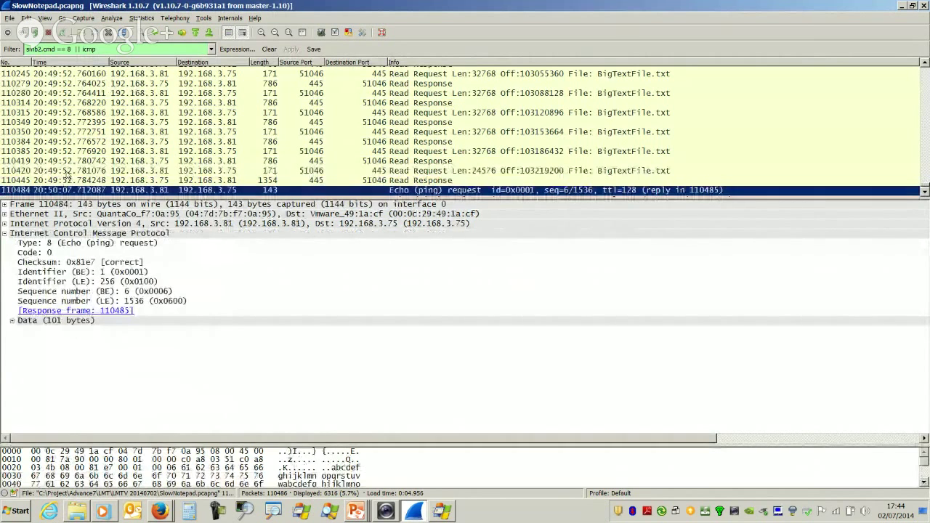
left_click(66, 181)
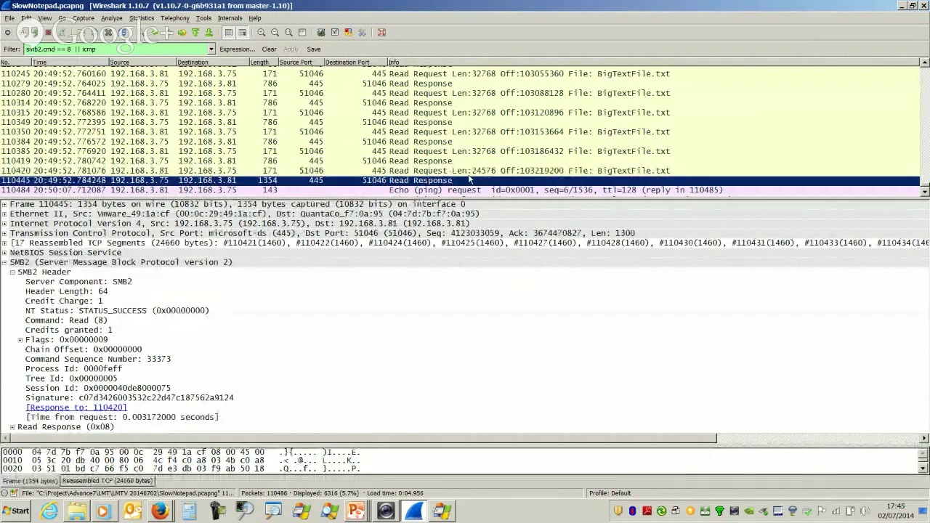
left_click(925, 191)
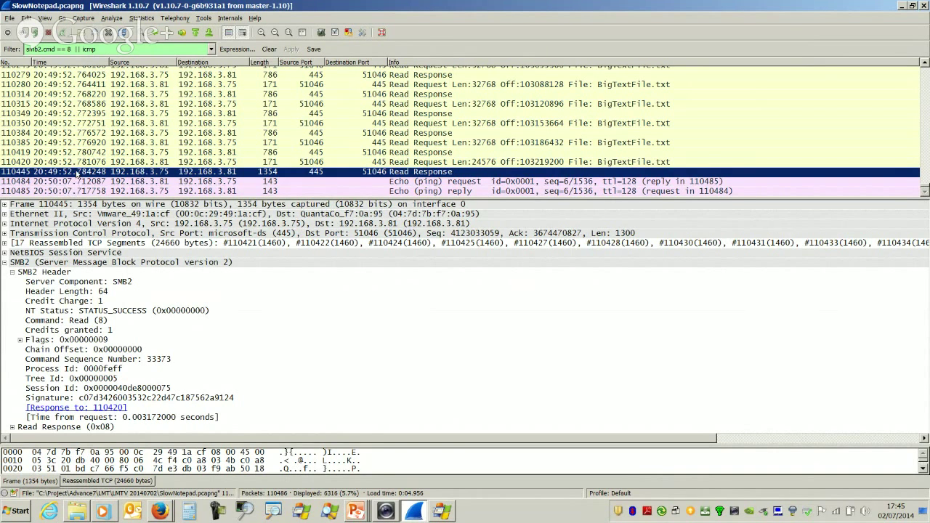
Step: Switch to Process Monitor and search the SlowNotepad.PML trace for ping.exe
key("alt+Tab")
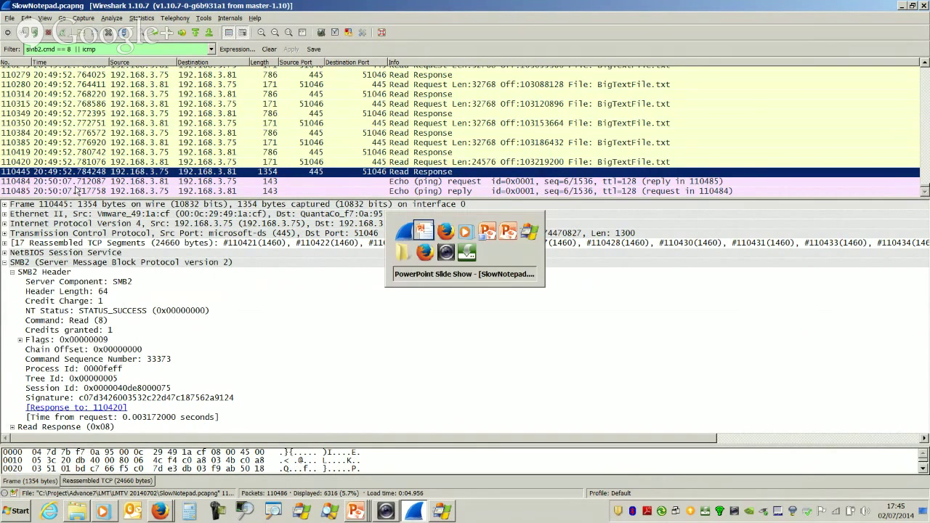
key("Tab")
key("Tab")
key("Tab")
key("Tab")
key("Tab")
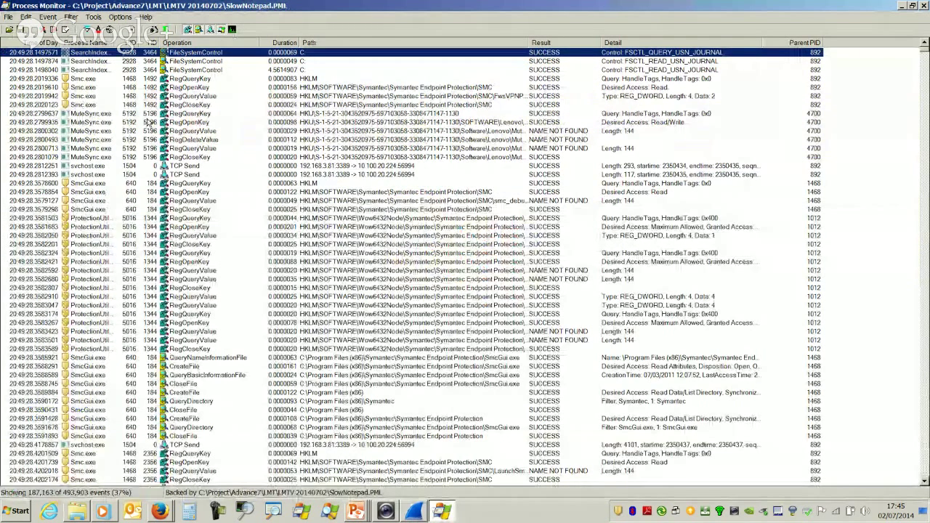
key("ctrl+f")
type("p")
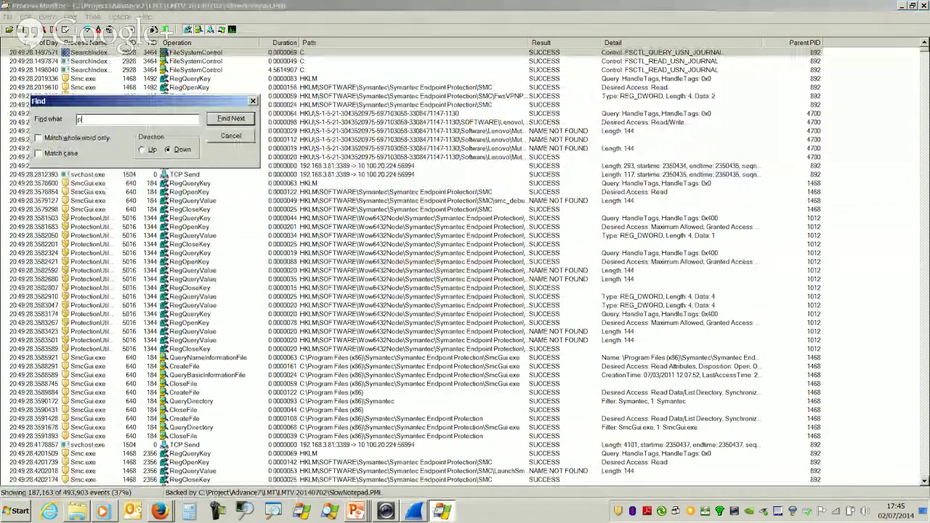
type("mg.exe")
key("Return")
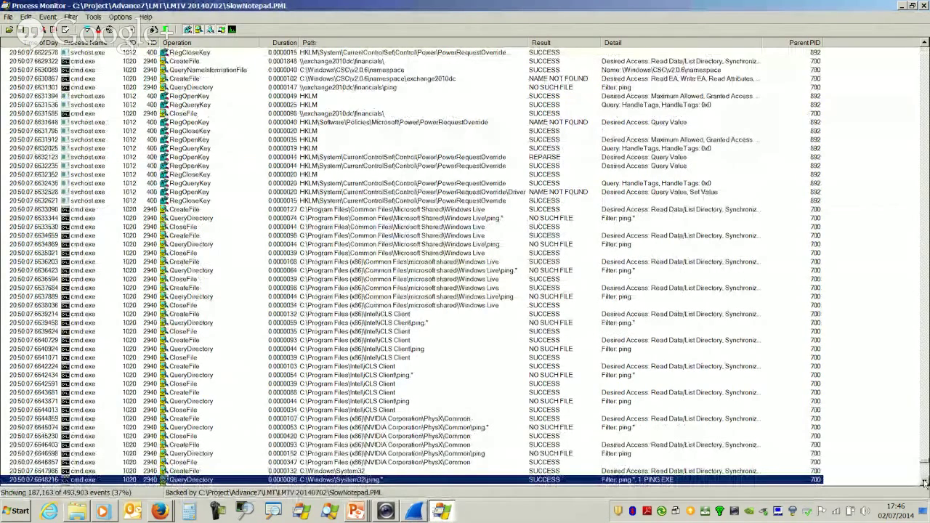
left_click(925, 483)
left_click(924, 483)
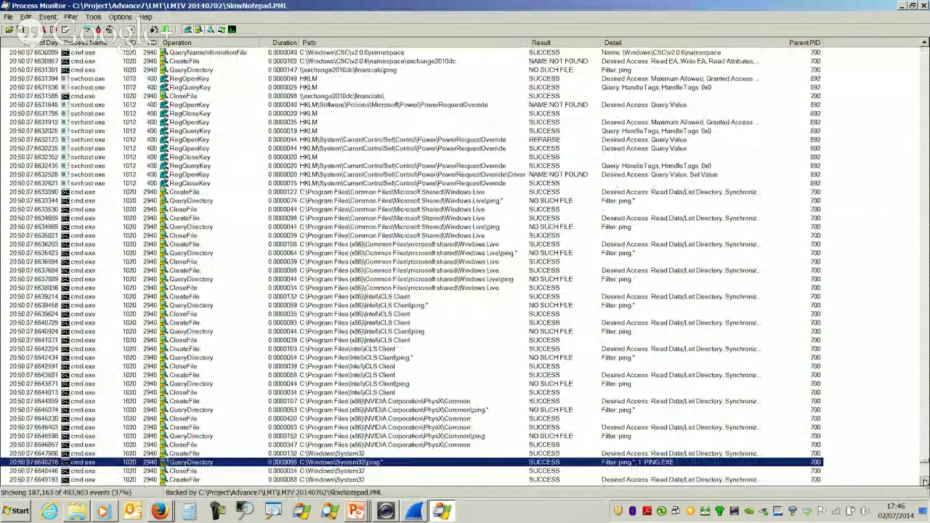
scroll(411, 327, "down", 5)
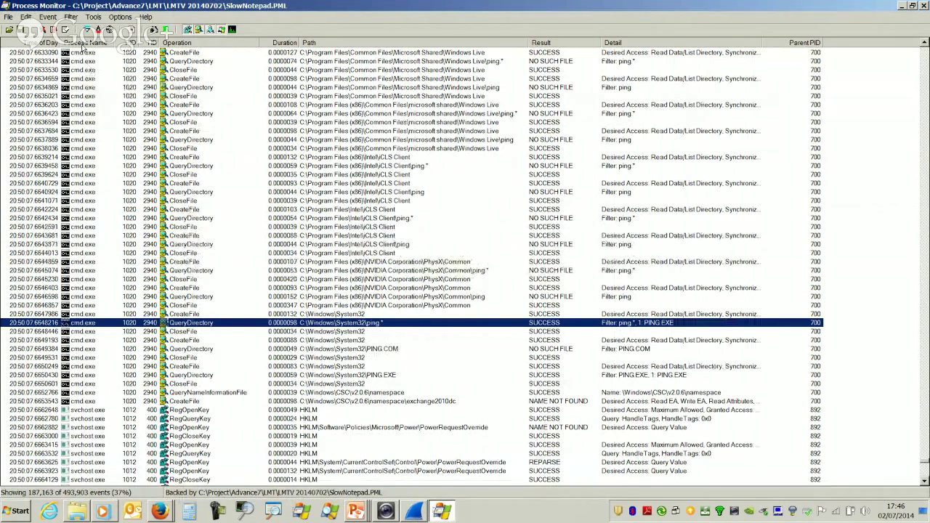
Step: Add a filter rule that includes events whose Process Name is ping.exe
left_click(87, 30)
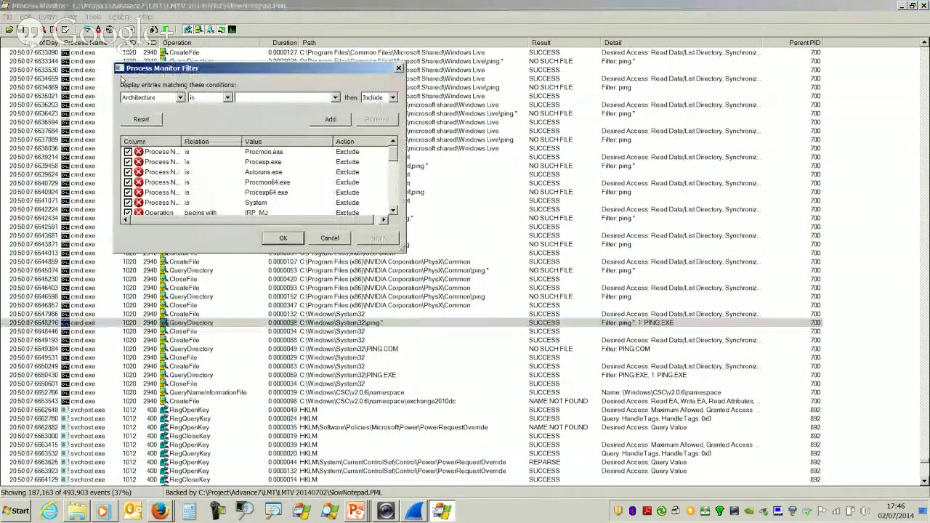
left_click(178, 99)
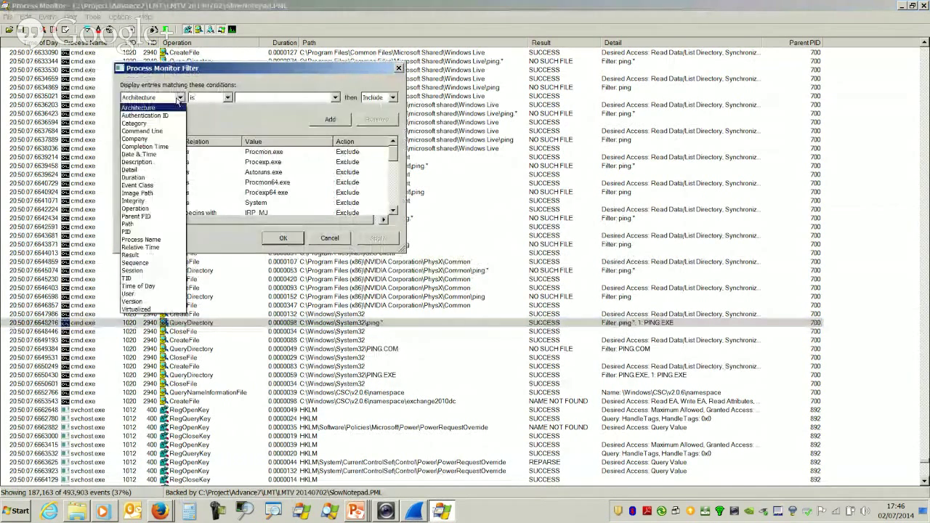
left_click(164, 240)
left_click(301, 99)
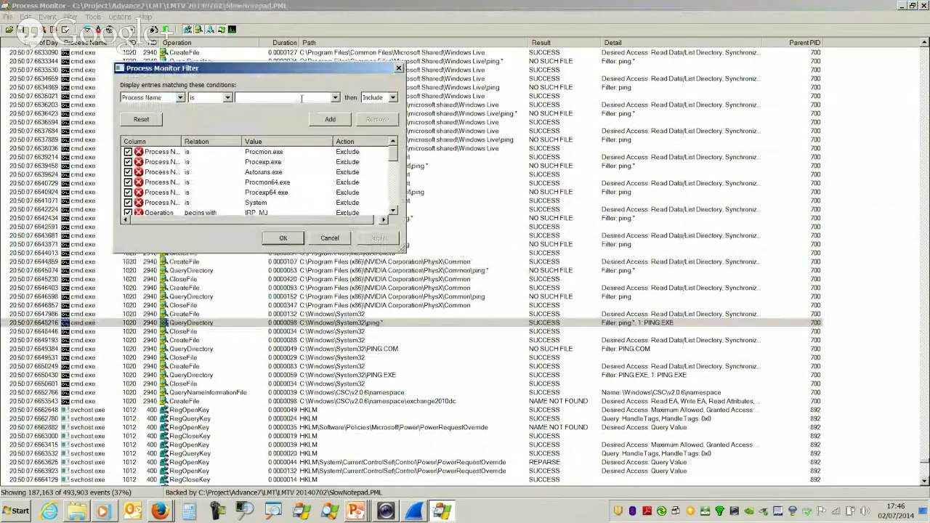
type("ping.exe")
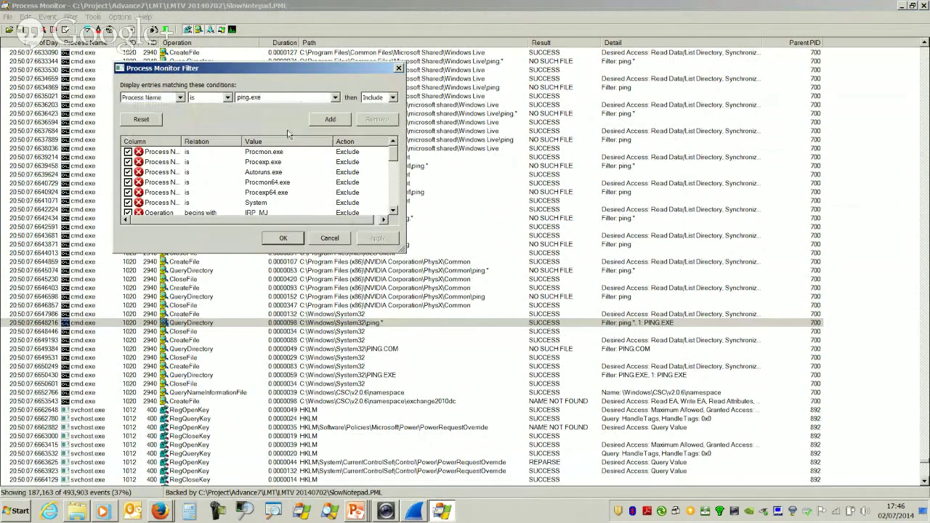
left_click(325, 122)
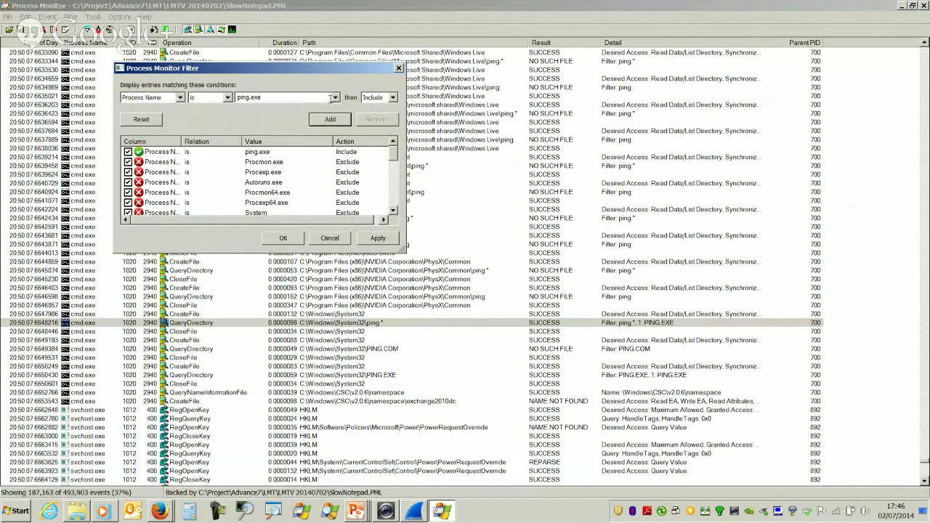
Step: Add a second include rule for Process Name is NOTEPAD.EXE and apply the filter
left_click(333, 97)
left_click_drag(333, 243, 336, 193)
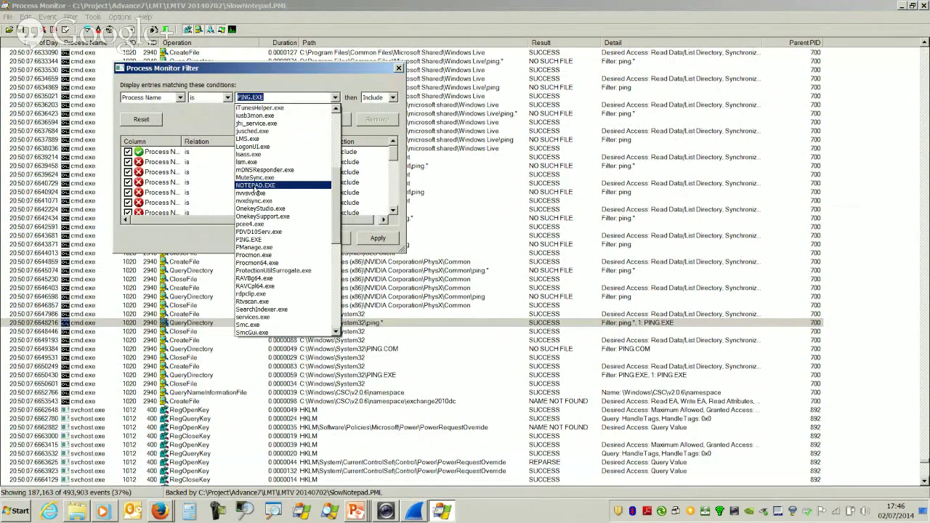
left_click(254, 186)
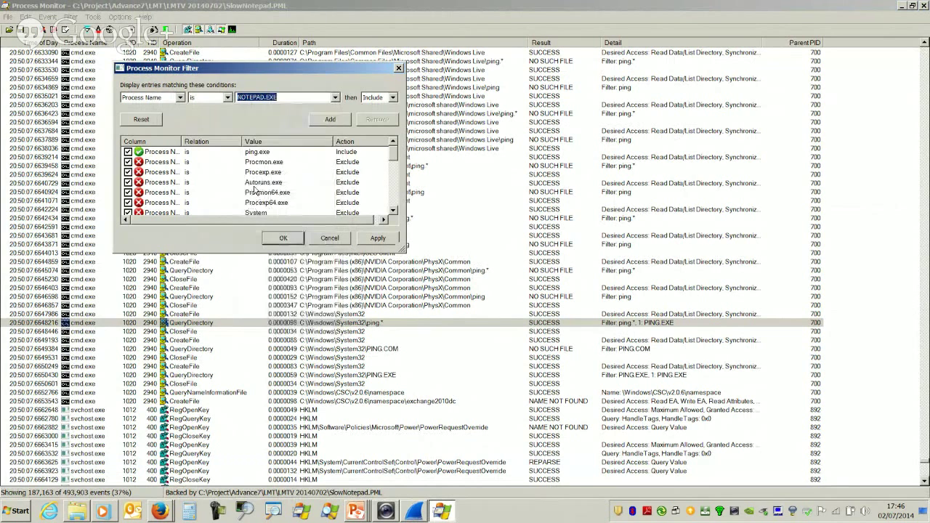
left_click(279, 238)
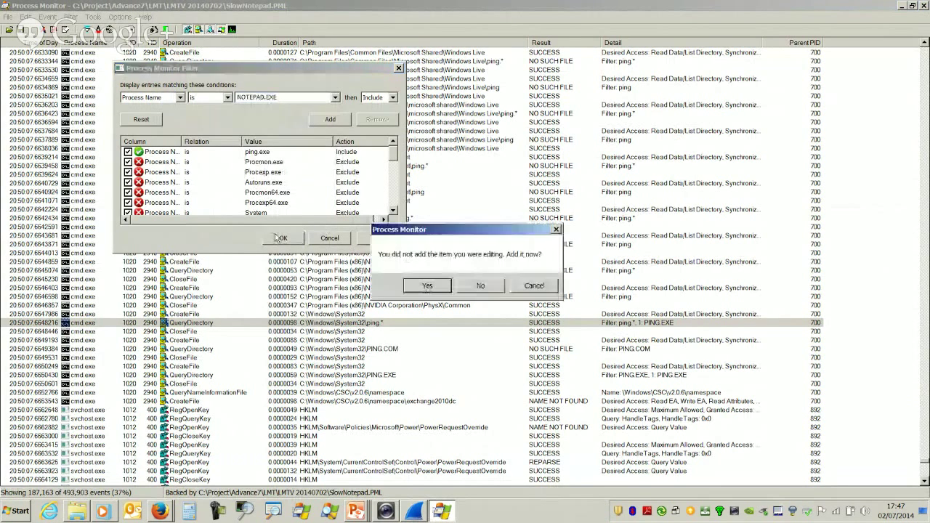
left_click(449, 289)
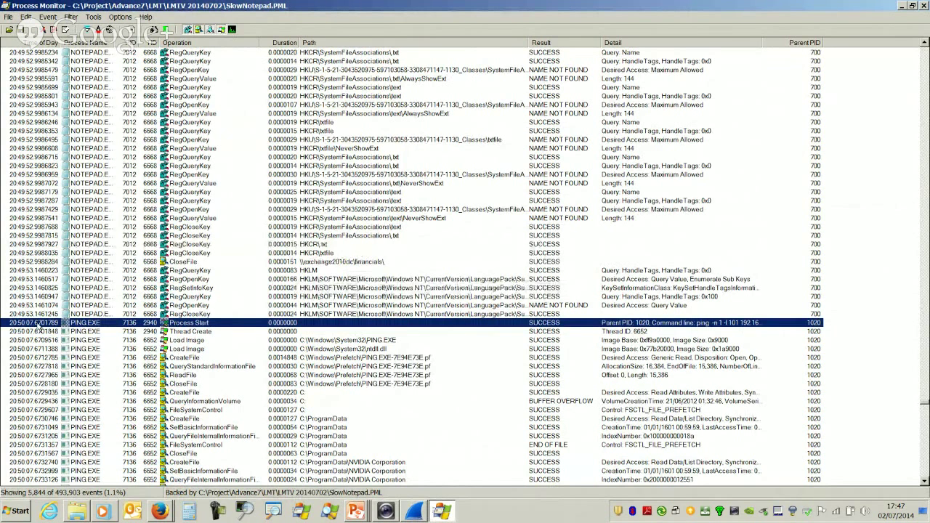
Step: Compare the time of the PING.EXE Process Start event with the ping request in the Wireshark capture
key("alt+Tab")
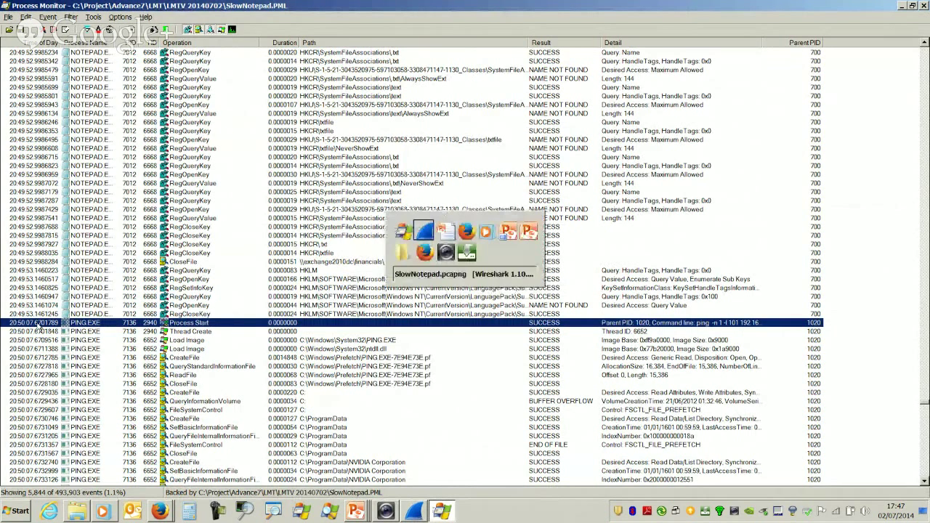
key("alt+Tab")
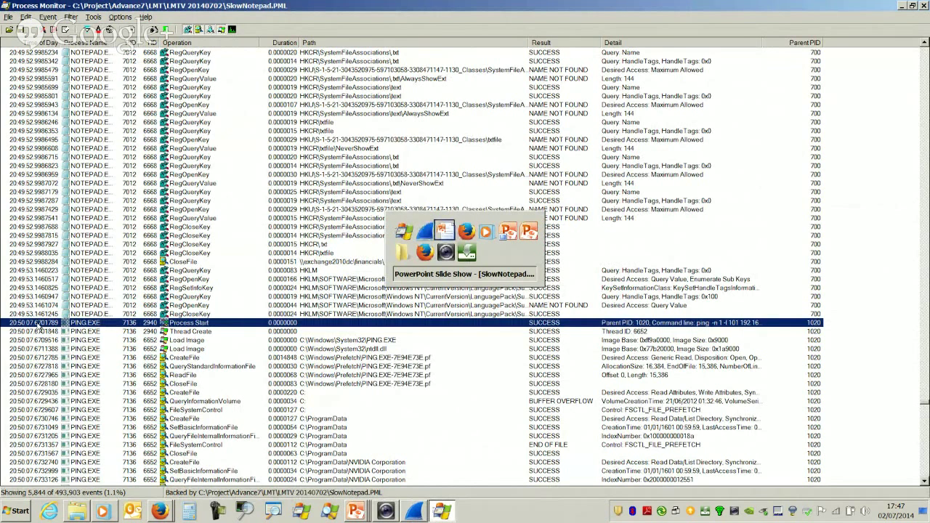
key("alt+shift+Tab")
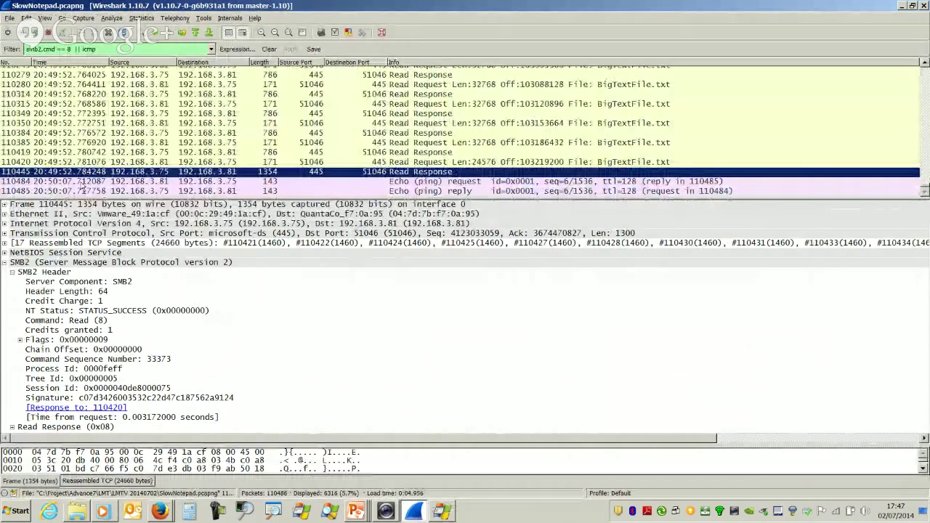
key("alt+Tab")
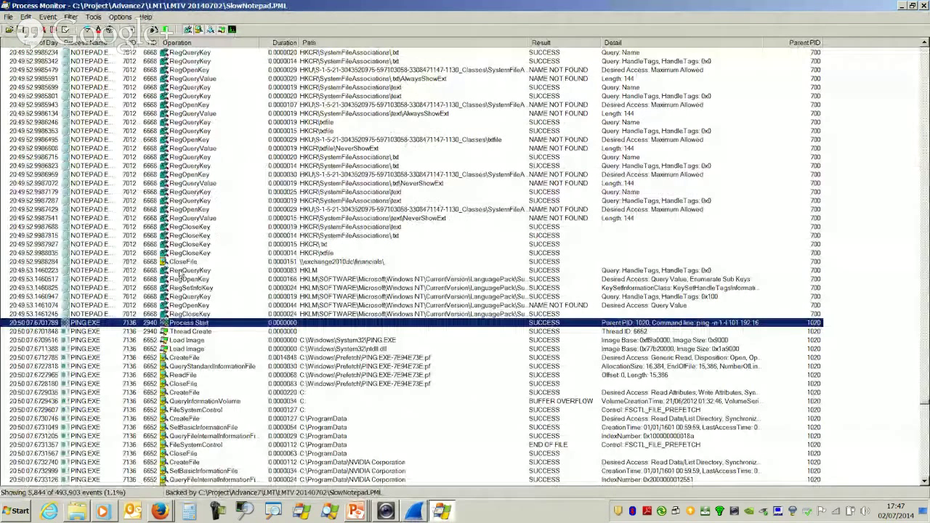
Step: Find and select Notepad's last ReadFile event on BigTextFile.txt before the PING.EXE process starts
key("Page_Up")
key("Page_Up")
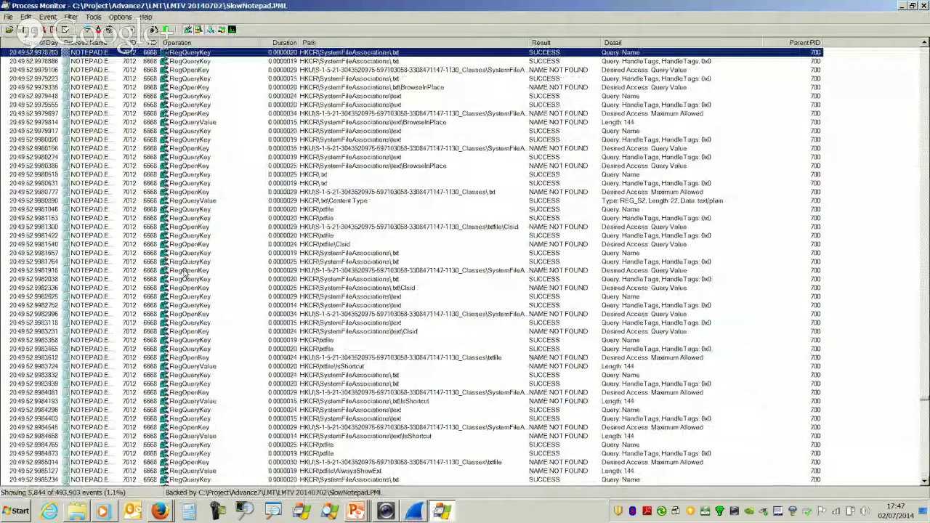
key("Page_Up")
key("Page_Up")
key("Page_Up")
key("Page_Up")
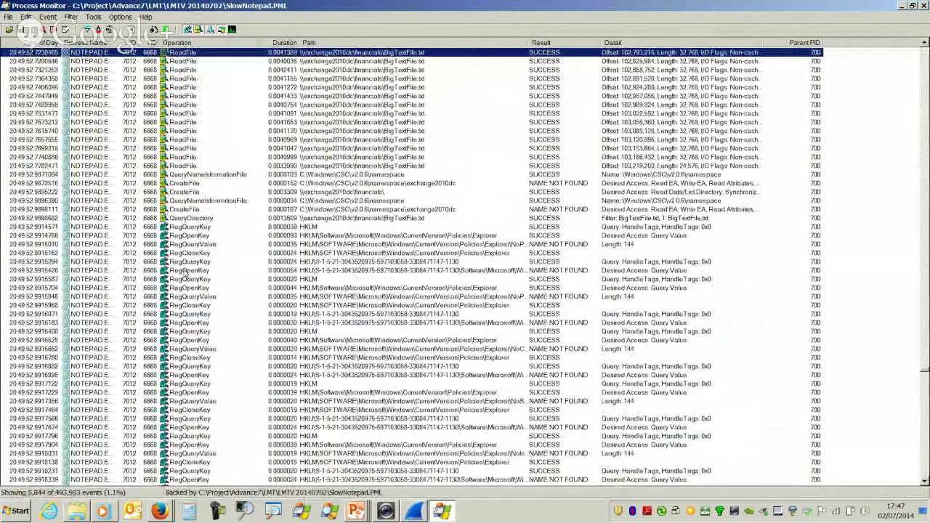
left_click(373, 166)
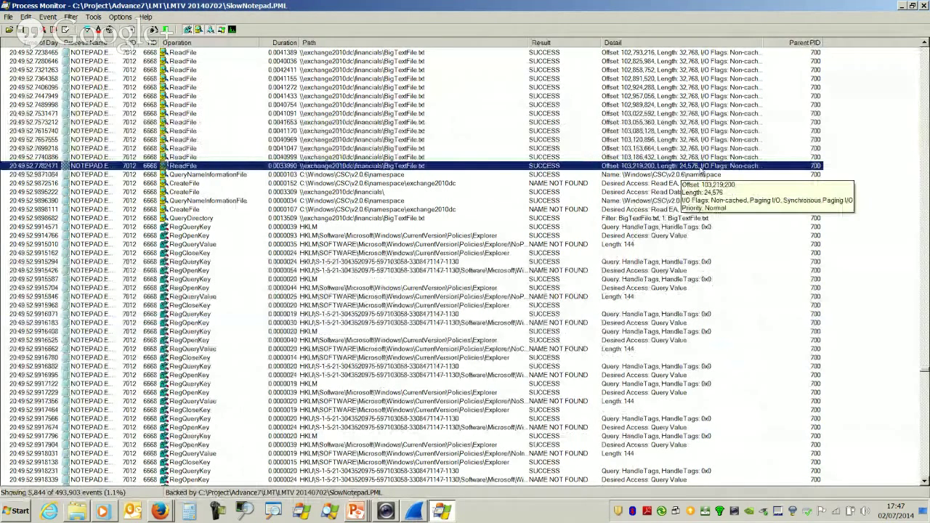
Step: Match the last ReadFile event's offset, length and time with the final BigTextFile.txt read request in Wireshark
key("alt+Tab")
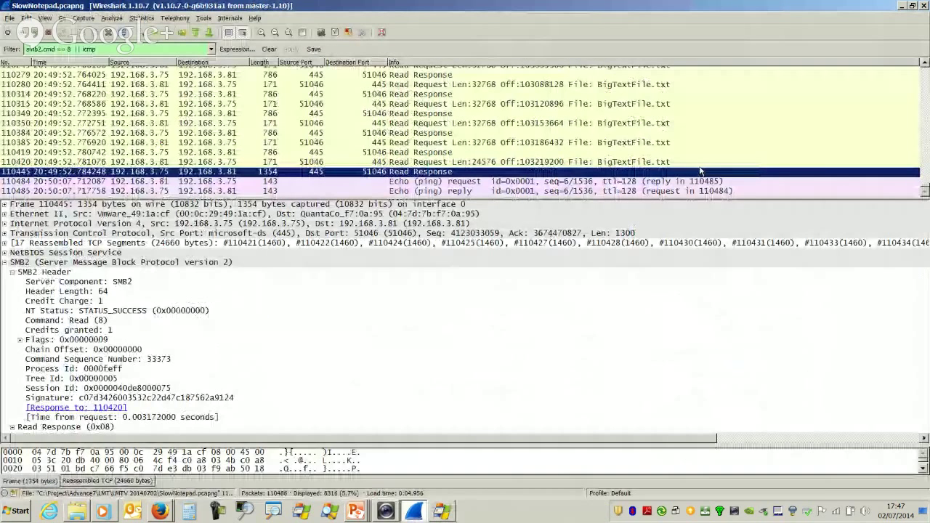
left_click(473, 163)
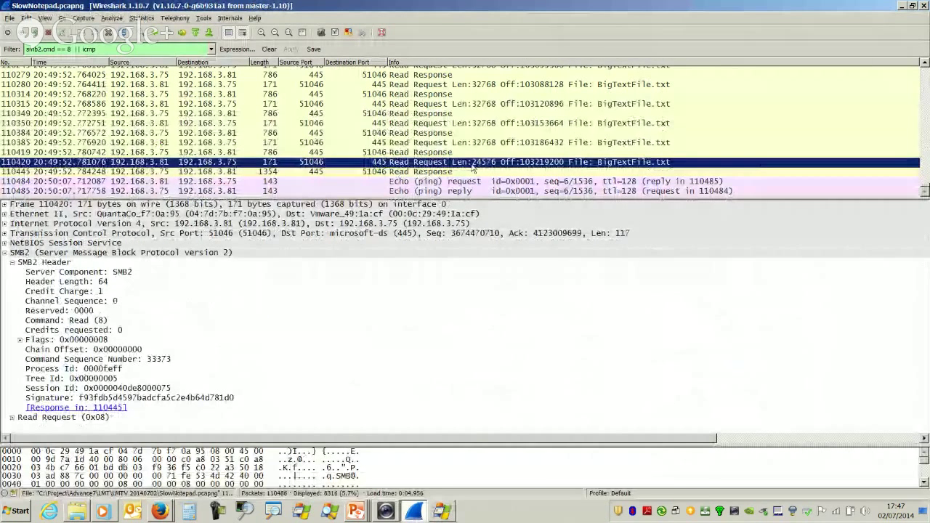
key("alt+Tab")
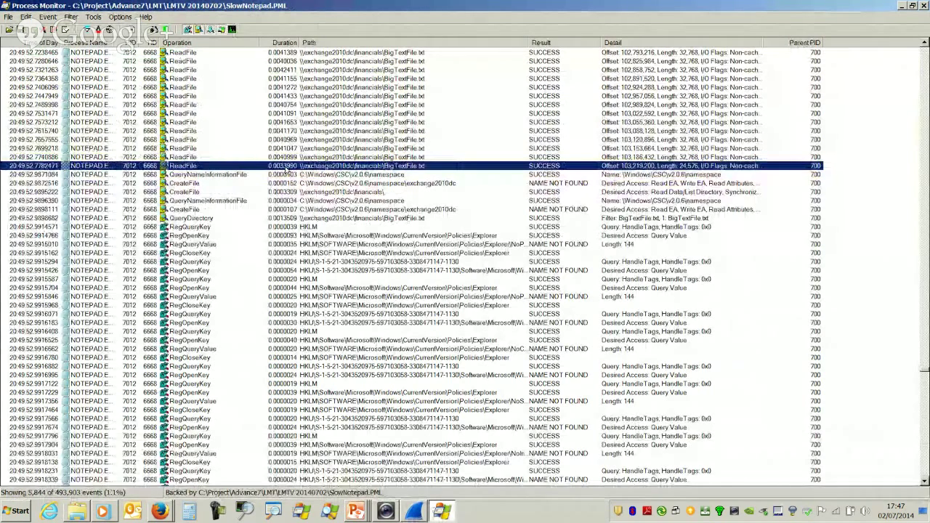
key("alt+Tab")
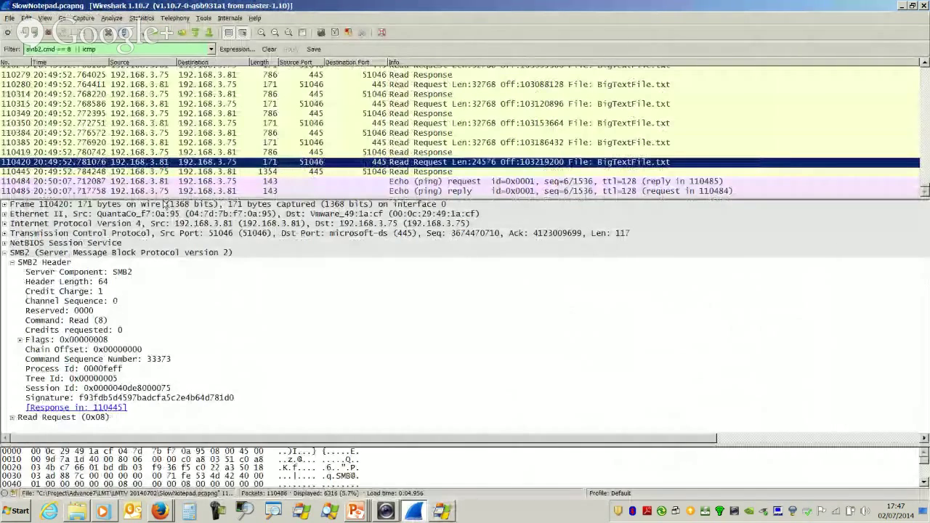
key("alt+Tab")
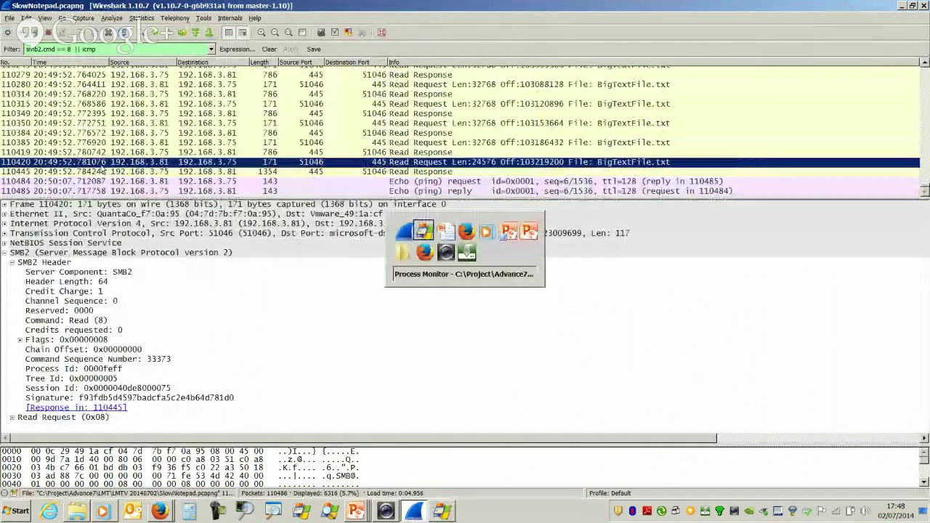
key("alt+Tab")
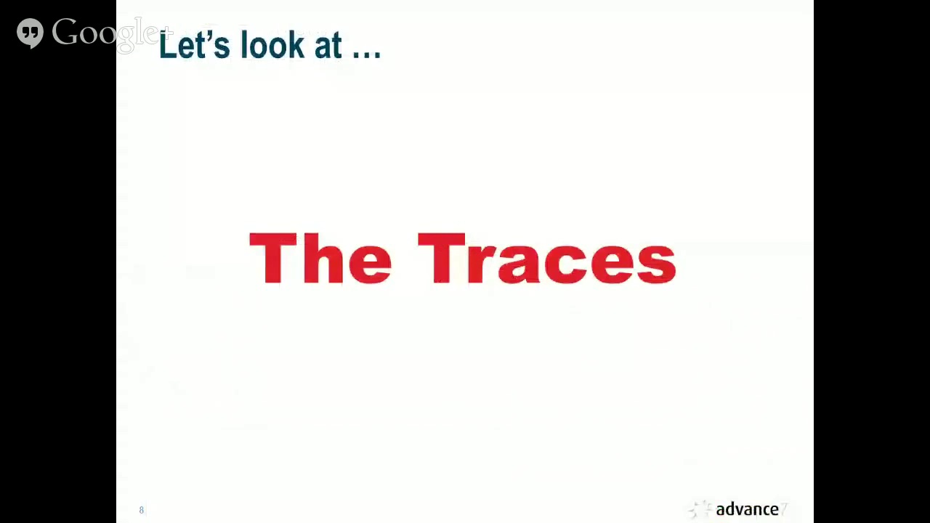
key("Right")
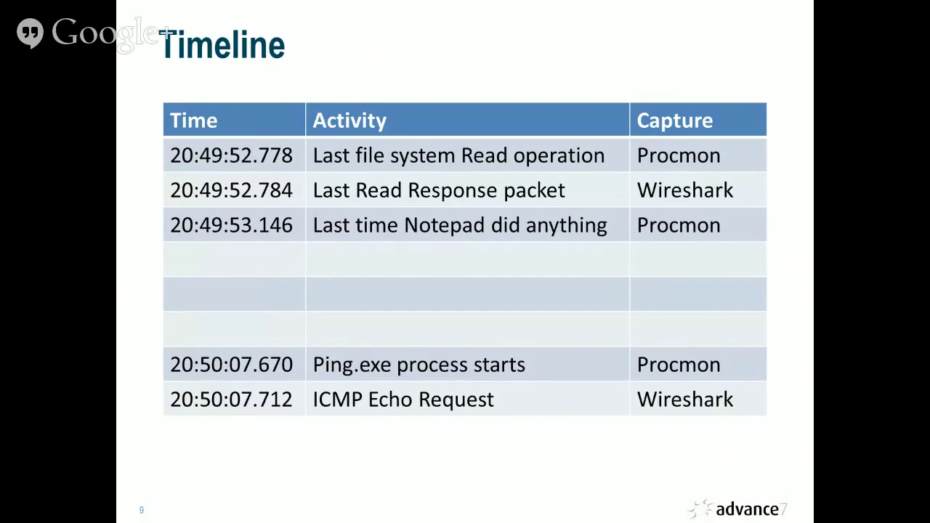
left_click(305, 378)
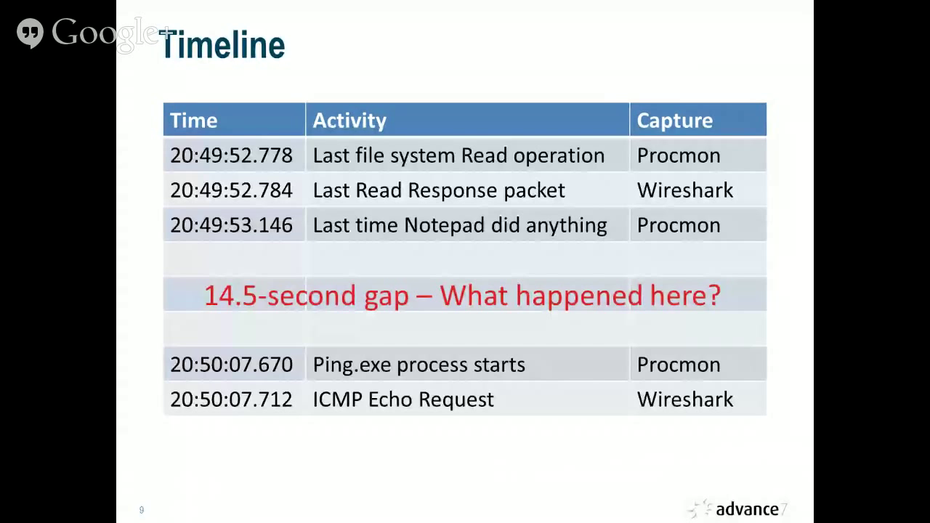
Step: Switch to Process Monitor and review the events from the last BigTextFile.txt read to the PING.EXE Process Start event
key("alt+Tab")
key("Down")
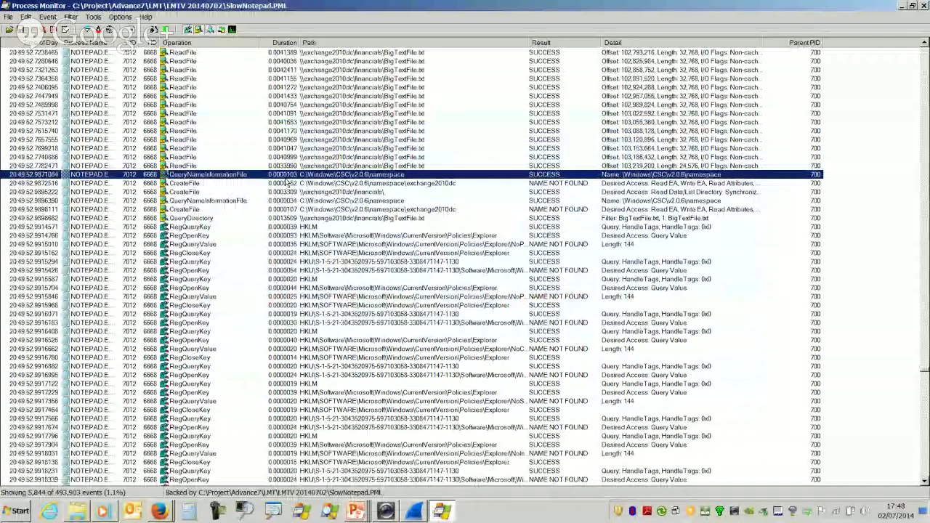
key("Page_Down")
key("Page_Down")
key("Page_Down")
key("Page_Down")
key("Page_Down")
key("Page_Down")
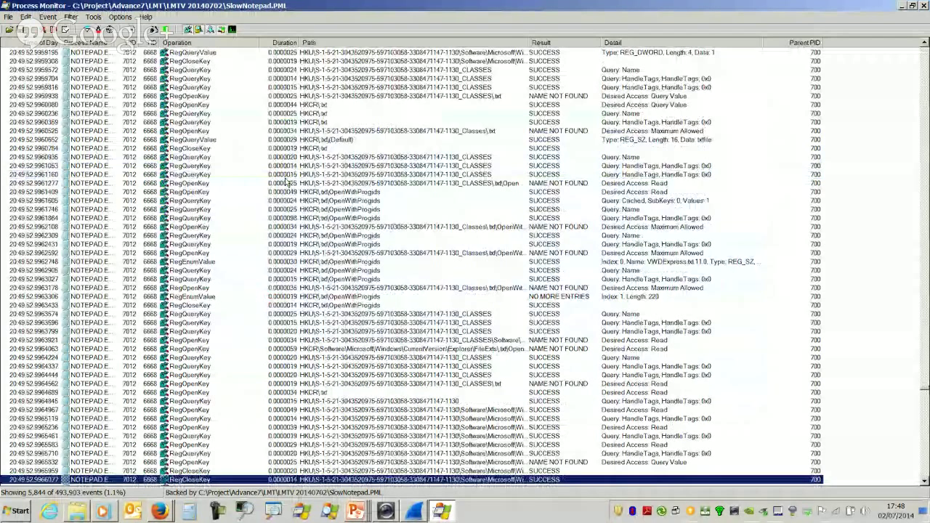
key("Page_Down")
key("Page_Down")
key("Page_Down")
key("Page_Down")
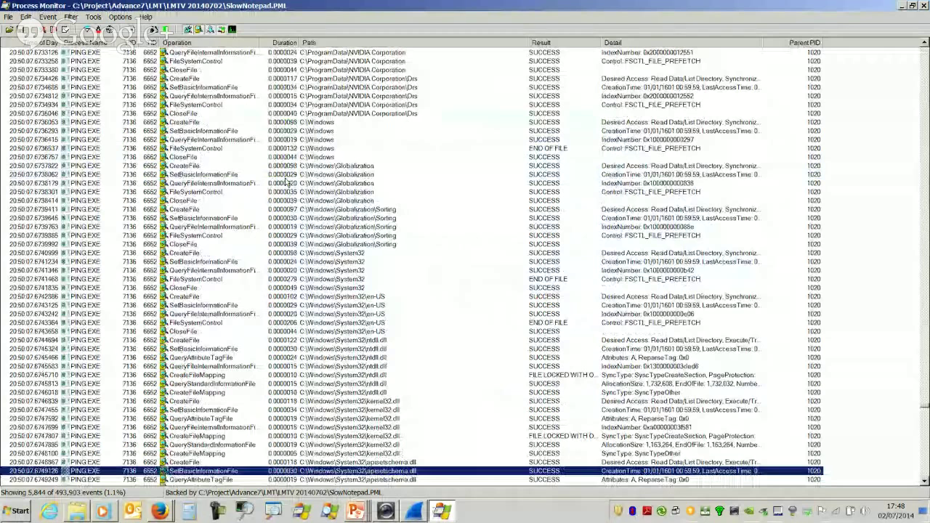
key("Page_Up")
key("Down")
key("Down")
key("Down")
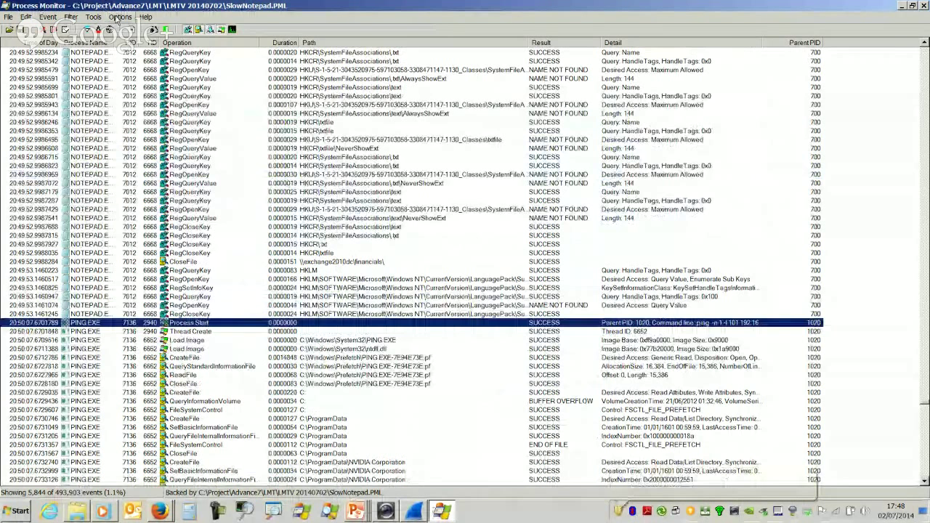
Step: Review the thread profiling event options in Process Monitor and leave them without changes
left_click(119, 17)
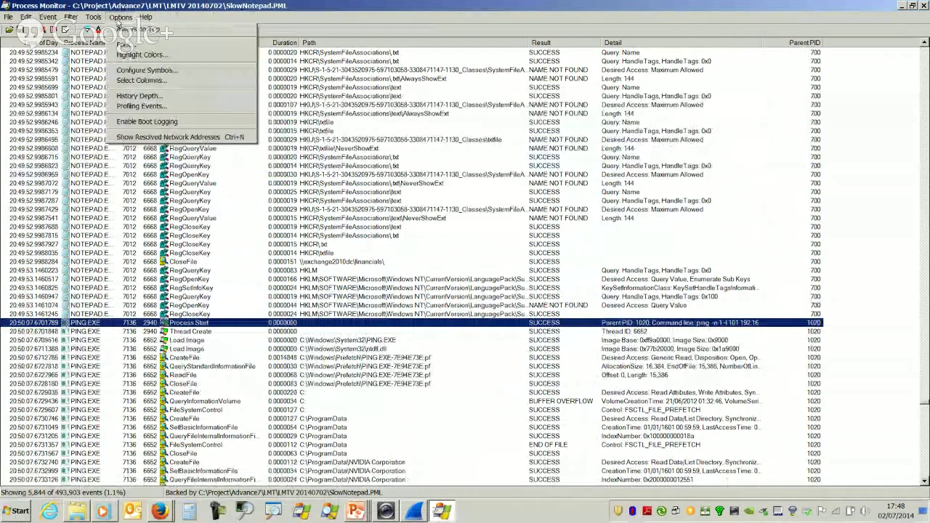
left_click(131, 107)
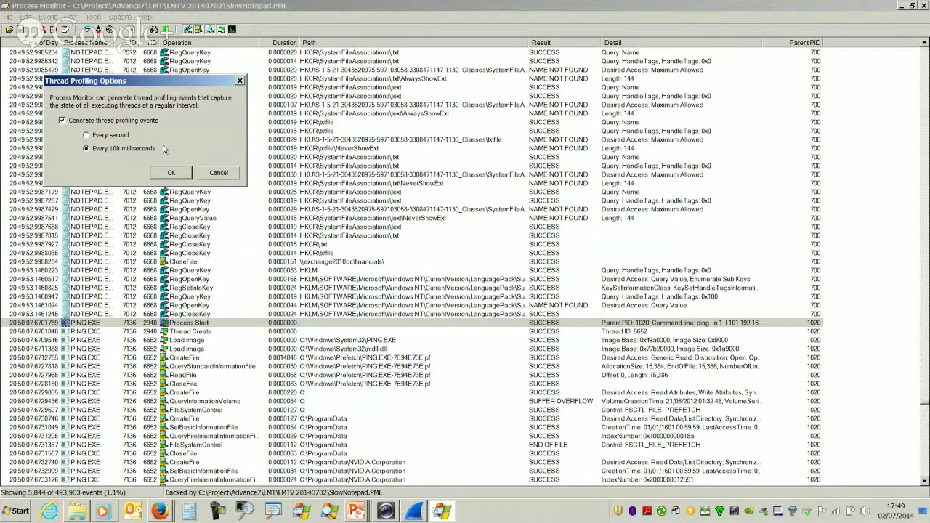
left_click(218, 173)
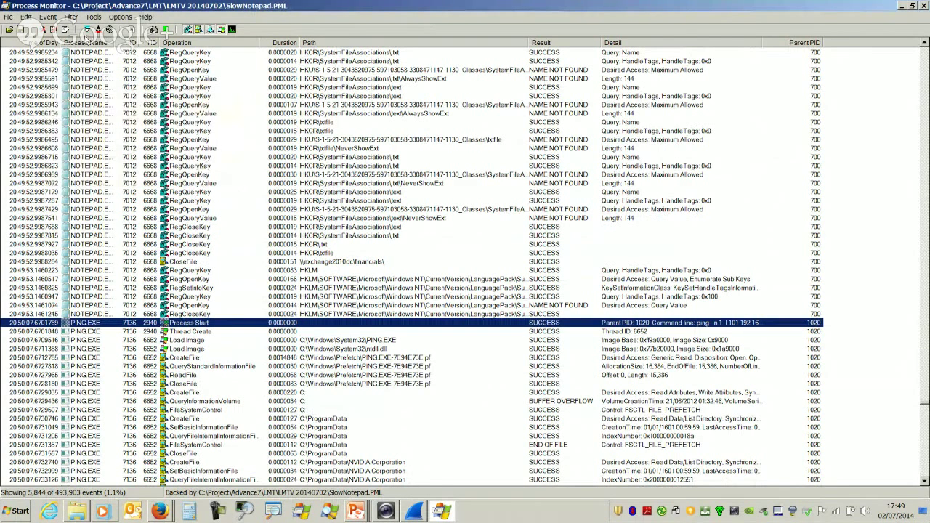
Step: Disable the filter rule that excludes events whose Event Class is Profiling and apply the filter
left_click(109, 31)
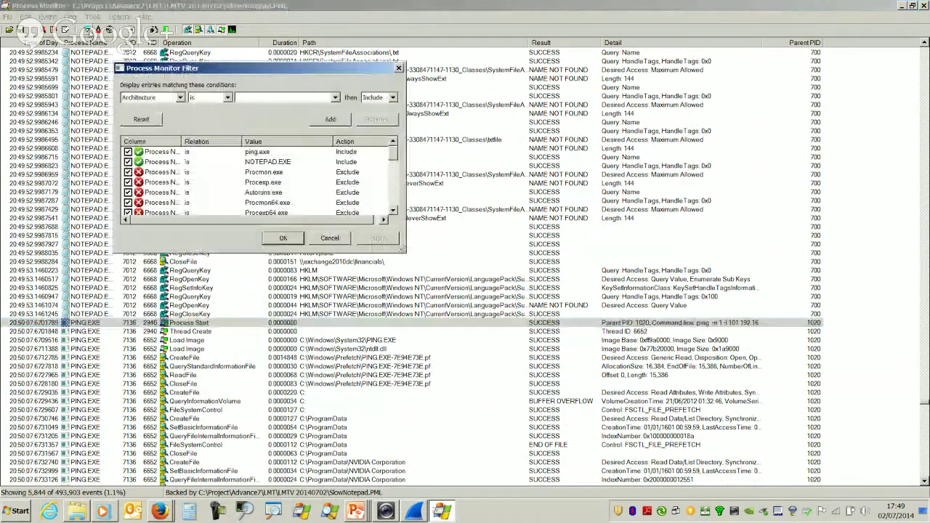
left_click_drag(393, 154, 394, 197)
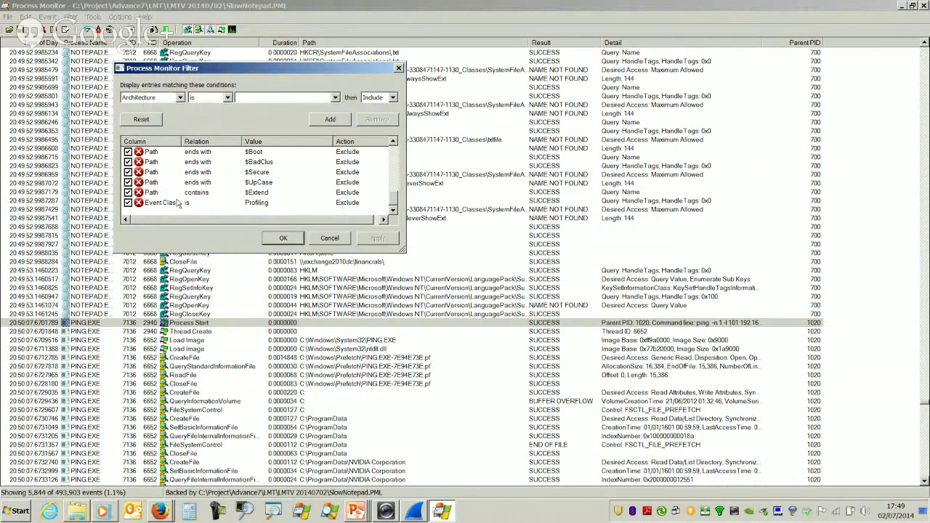
left_click(128, 203)
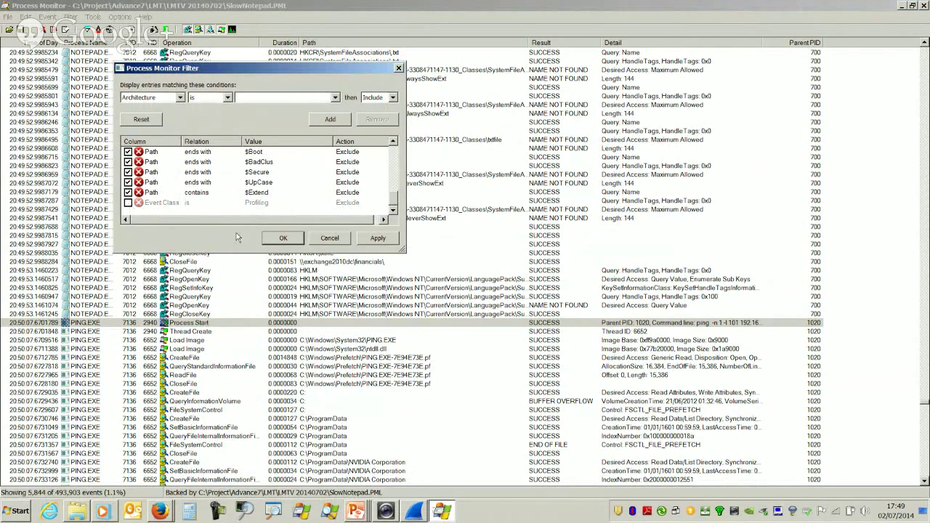
left_click(279, 238)
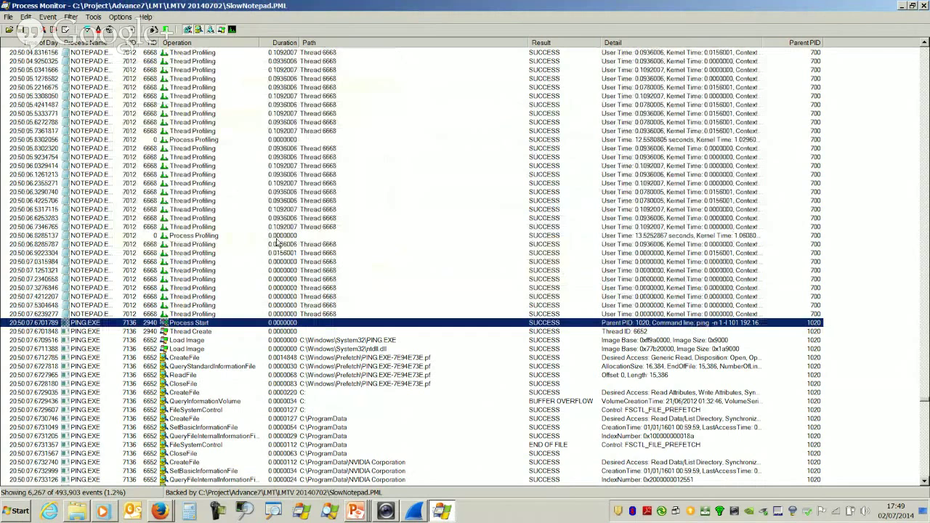
Step: Examine Notepad's profiling events backwards from the PING.EXE Process Start event to its last registry activity
key("Up")
key("Up")
key("Up")
key("Up")
key("Up")
key("Up")
key("Up")
key("Up")
key("Up")
key("Up")
key("Up")
key("Up")
key("Up")
key("Up")
key("Up")
key("Up")
key("Up")
key("Up")
key("Up")
key("Up")
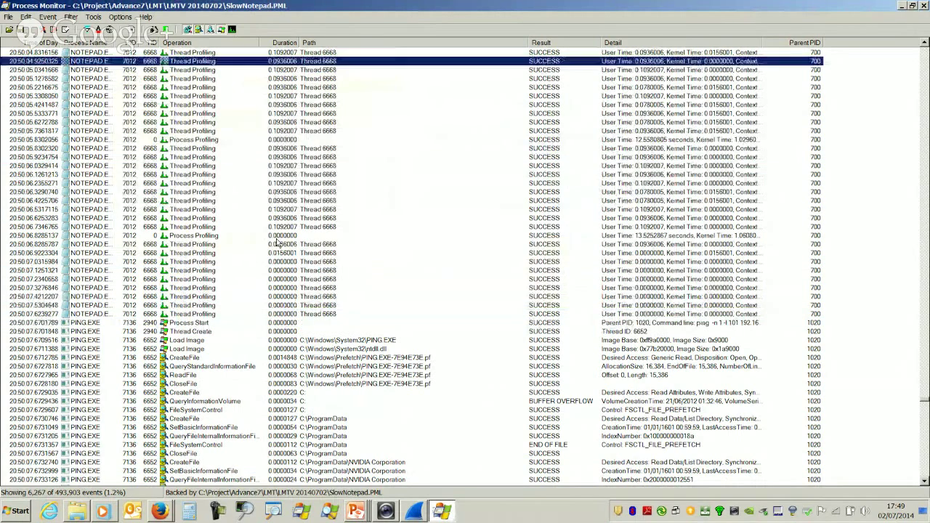
key("Up")
key("Up")
key("Up")
key("Up")
key("Up")
key("Up")
key("Up")
key("Up")
key("Up")
key("Up")
key("Up")
key("Up")
key("Up")
key("Up")
key("Up")
key("Up")
key("Up")
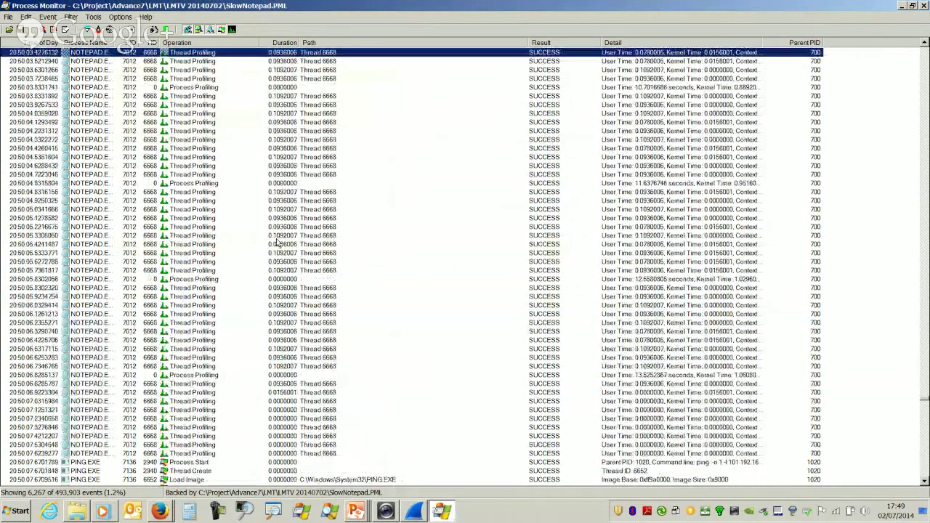
key("Page_Up")
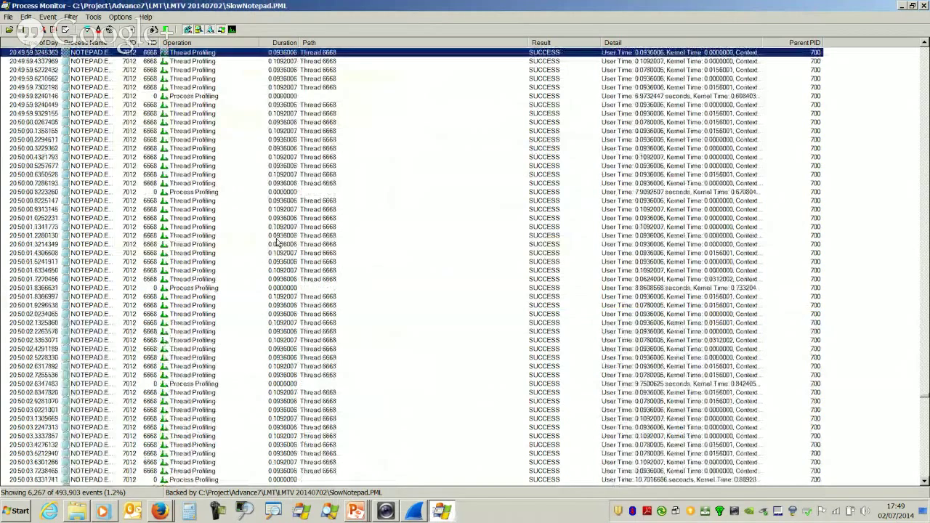
key("Up")
key("Up")
key("Up")
key("Up")
key("Up")
key("Up")
key("Up")
key("Up")
key("Up")
key("Up")
key("Up")
key("Up")
key("Up")
key("Up")
key("Up")
key("Up")
key("Up")
key("Up")
key("Up")
key("Up")
key("Page_Up")
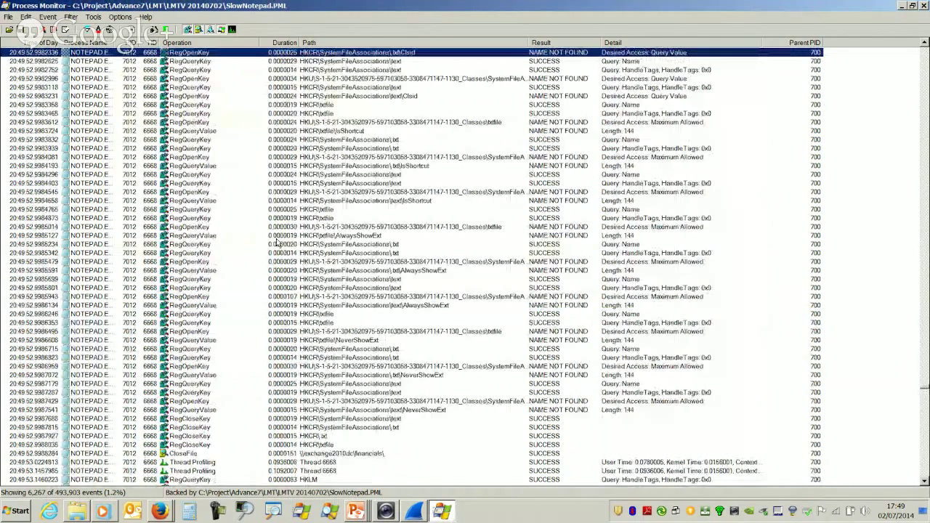
Step: Find and select the first Thread Profiling event after Notepad's last RegCloseKey event
key("Page_Down")
key("Page_Down")
key("Up")
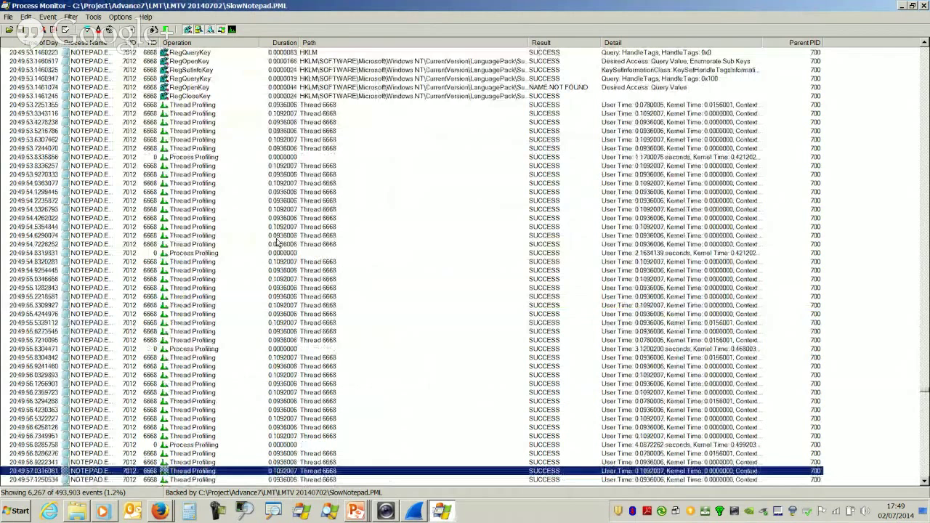
key("Up")
key("Up")
key("Up")
key("Up")
key("Up")
key("Up")
key("Up")
key("Up")
key("Up")
key("Up")
key("Up")
key("Up")
key("Up")
key("Up")
key("Up")
key("Up")
key("Up")
key("Up")
key("Up")
key("Up")
key("Up")
key("Up")
key("Up")
key("Up")
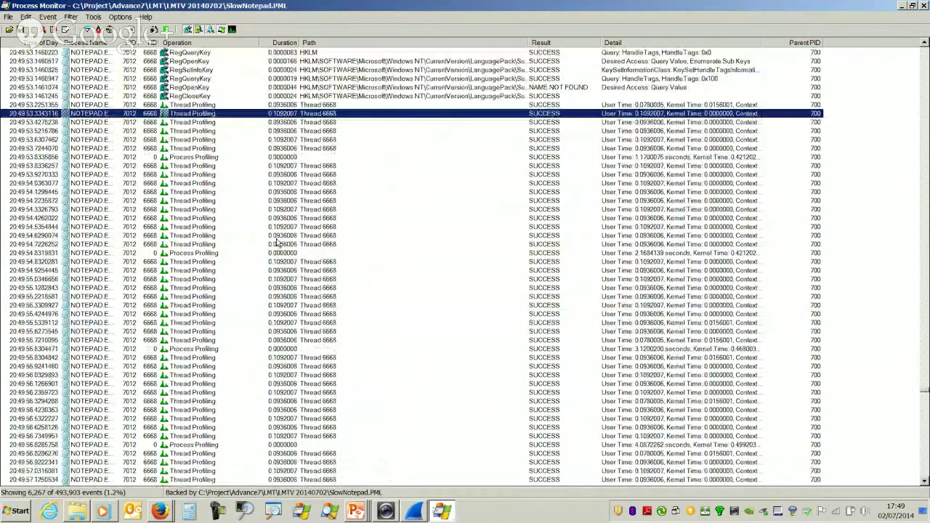
key("Up")
key("Up")
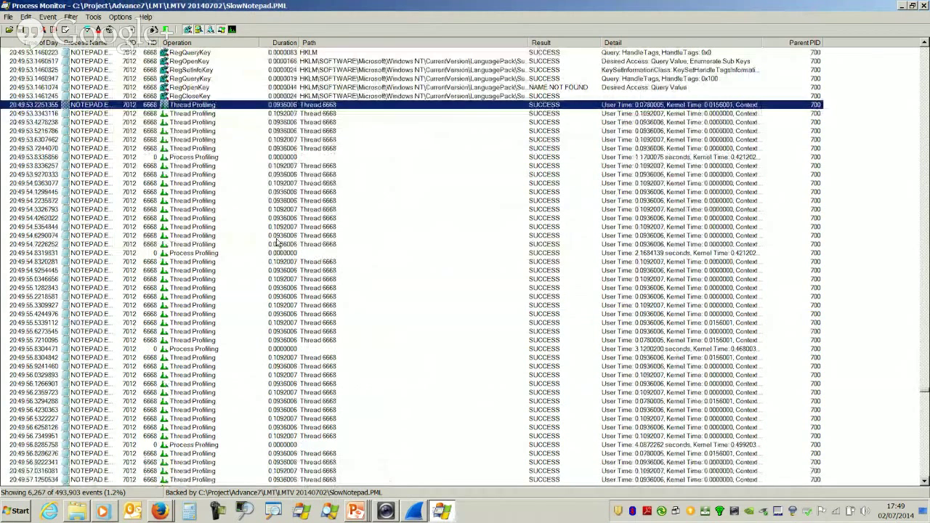
Step: Show the call stack of the selected Thread Profiling event and move its properties window clear of the Operation column
double_click(191, 106)
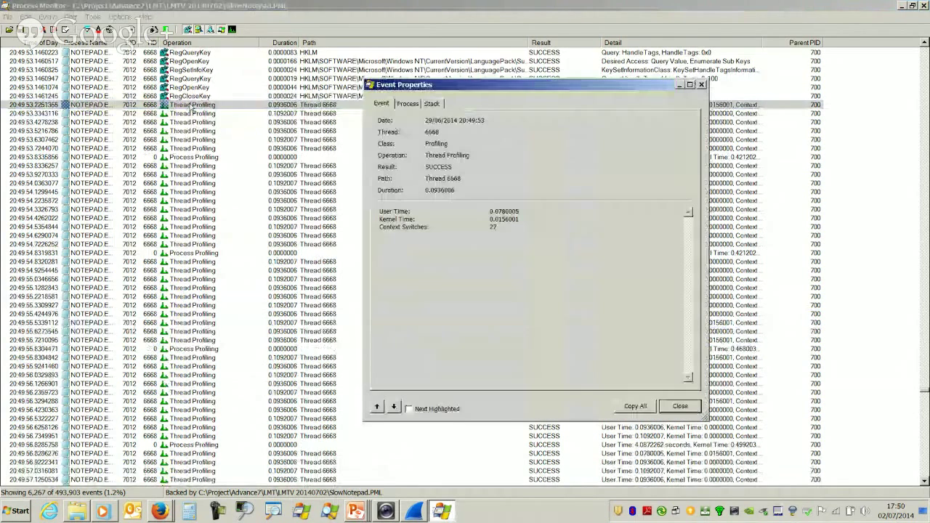
left_click(431, 104)
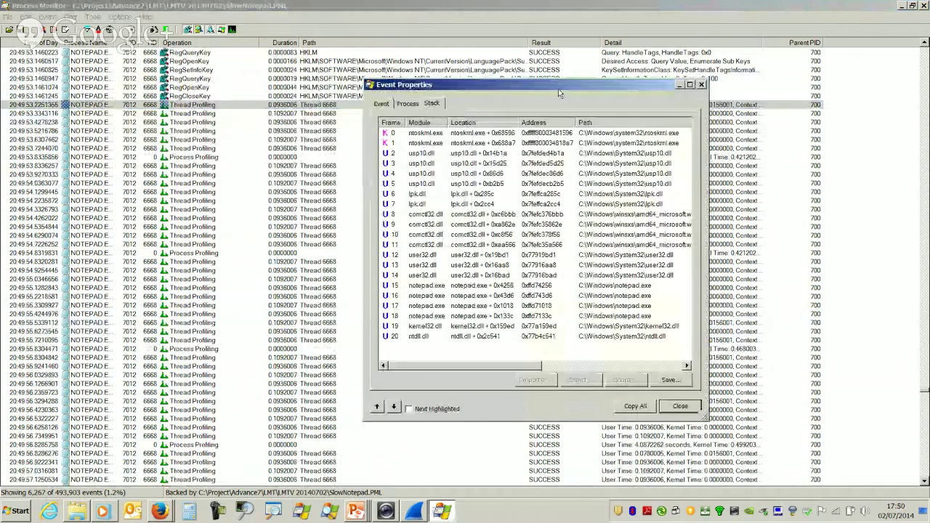
left_click_drag(545, 86, 440, 48)
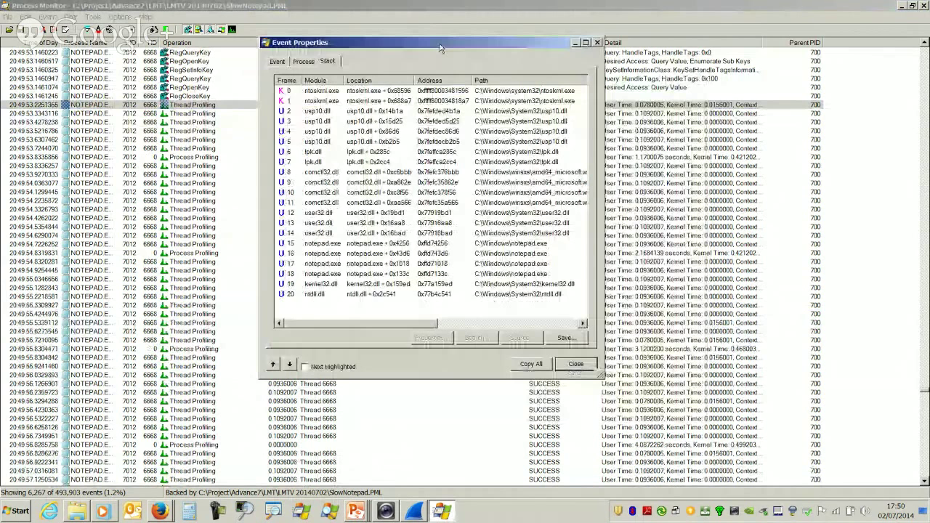
Step: Inspect the module properties of lpk.dll and usp10.dll in the call stack to identify what each module does
double_click(312, 162)
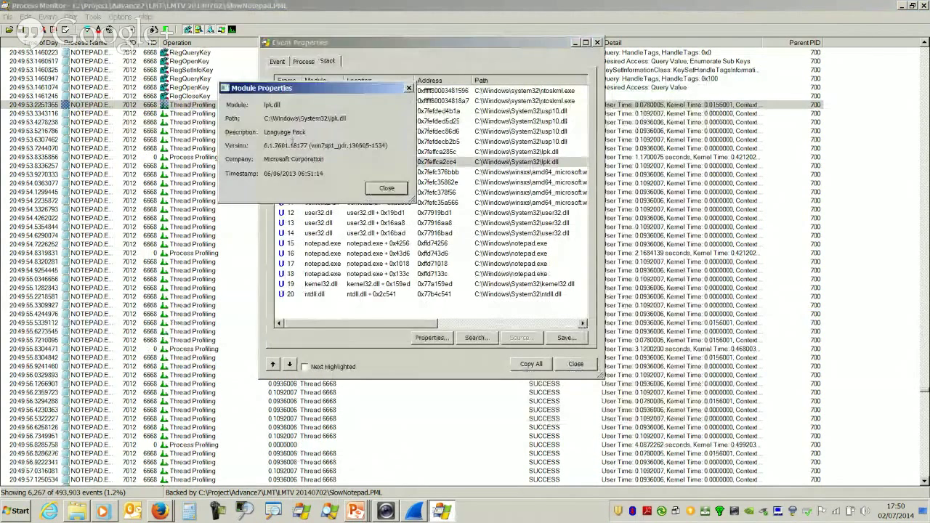
left_click(388, 190)
double_click(314, 142)
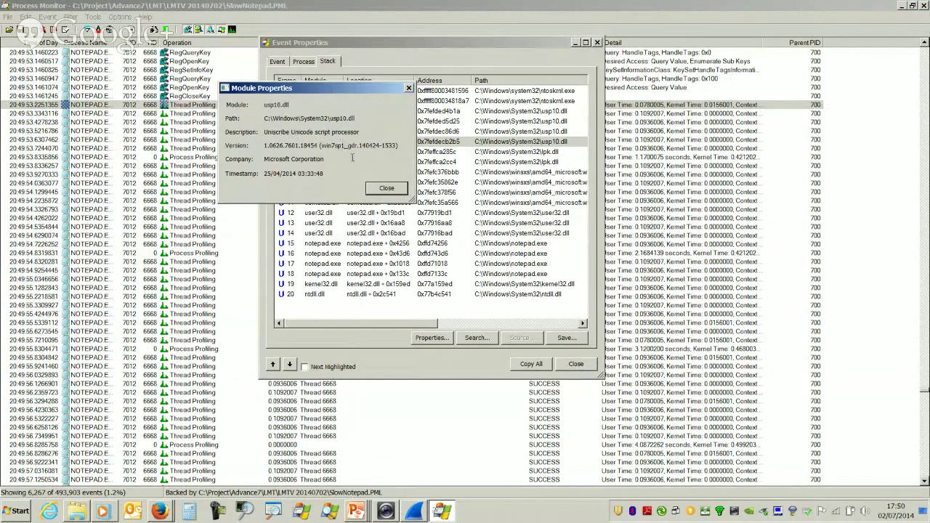
left_click(391, 190)
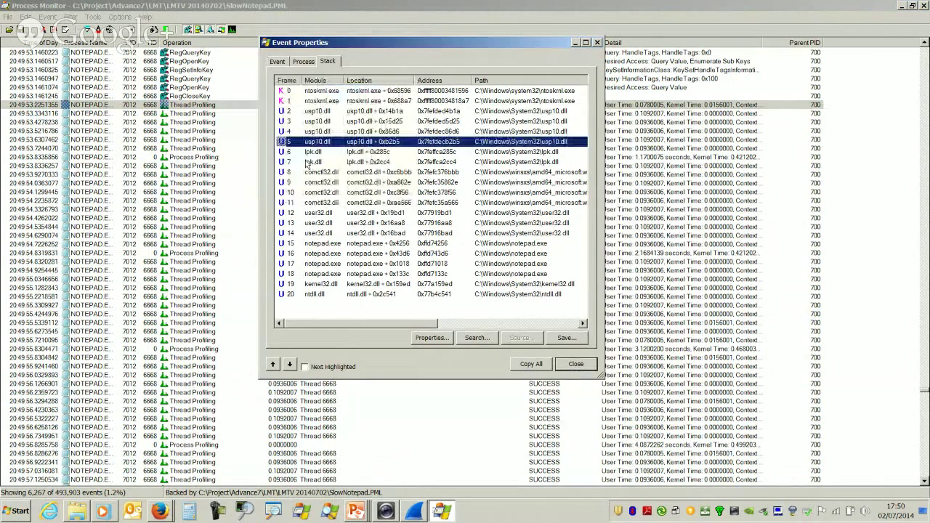
Step: Step forward through the following Notepad profiling events and compare which modules appear in their call stacks
left_click(290, 366)
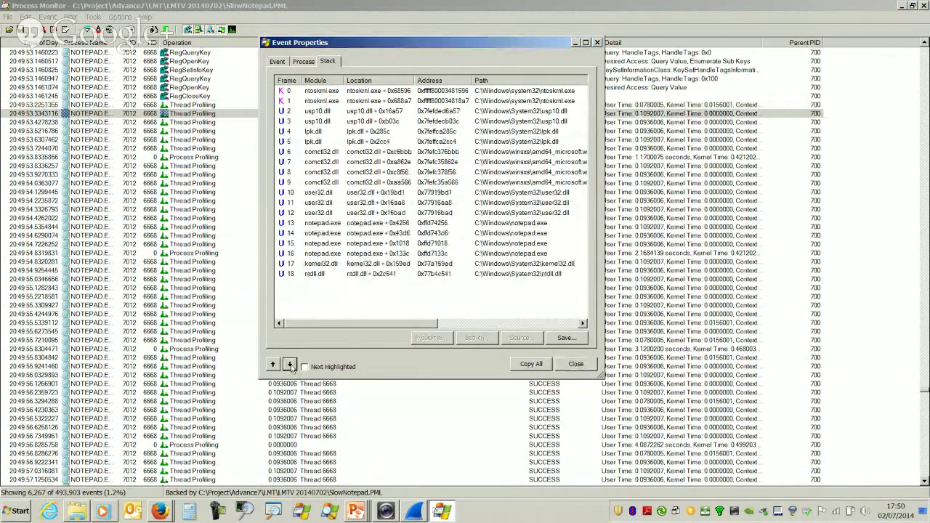
left_click(289, 366)
left_click(290, 365)
left_click(290, 365)
left_click(290, 365)
left_click(290, 365)
left_click(289, 365)
left_click(290, 365)
left_click(290, 366)
left_click(290, 366)
left_click(290, 365)
left_click(290, 366)
left_click(290, 366)
left_click(290, 365)
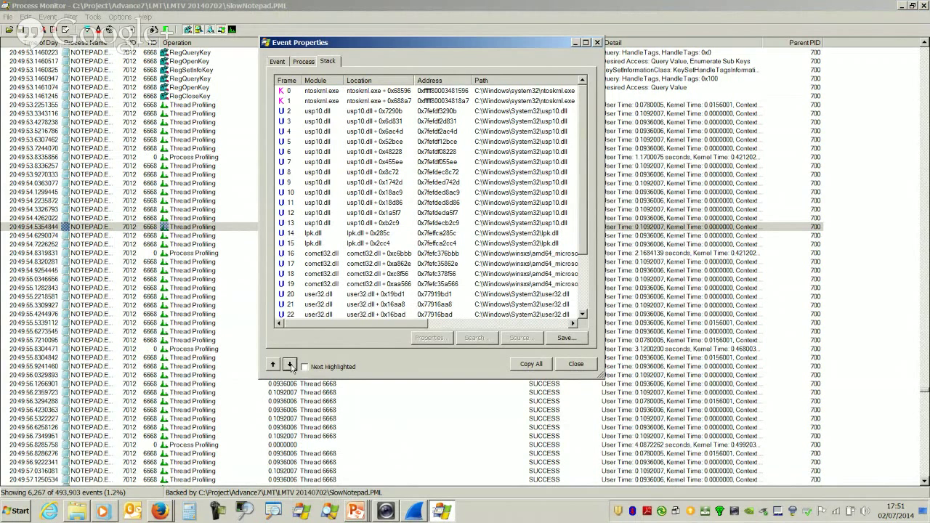
key("alt+Tab")
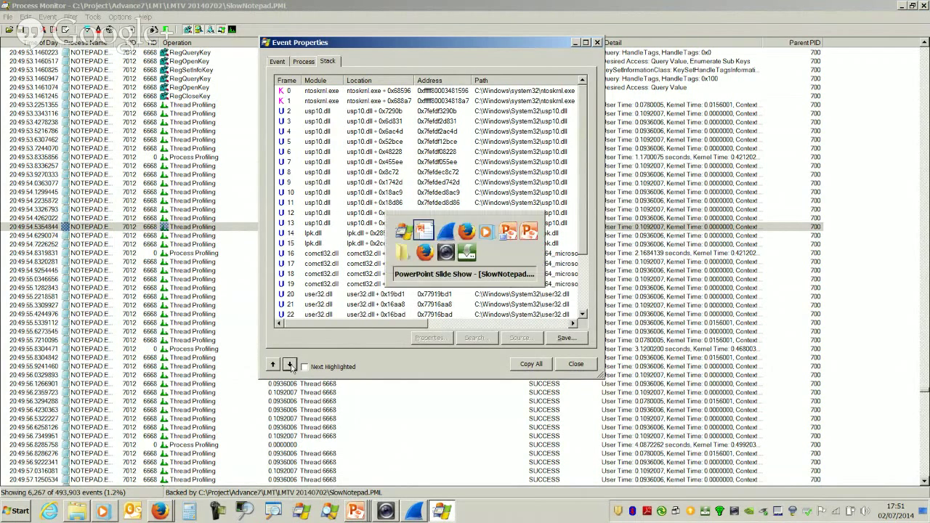
key("Right")
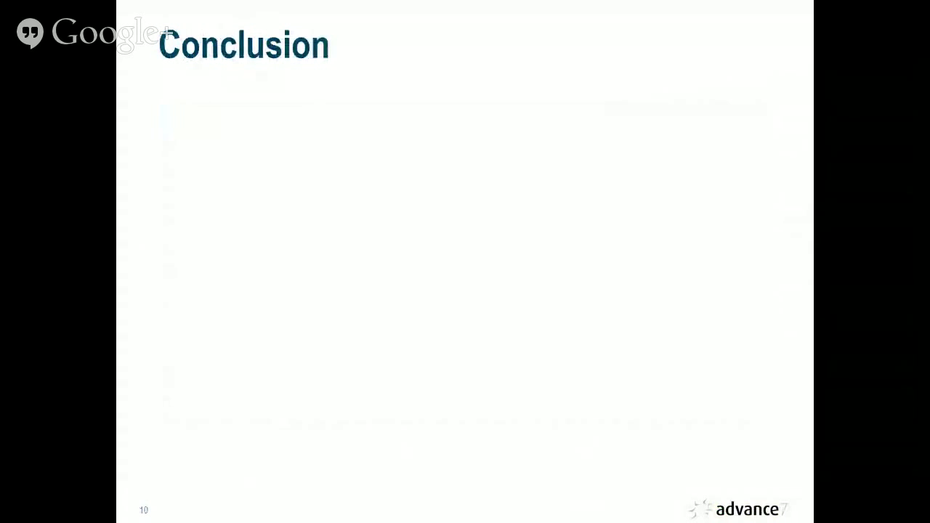
key("Right")
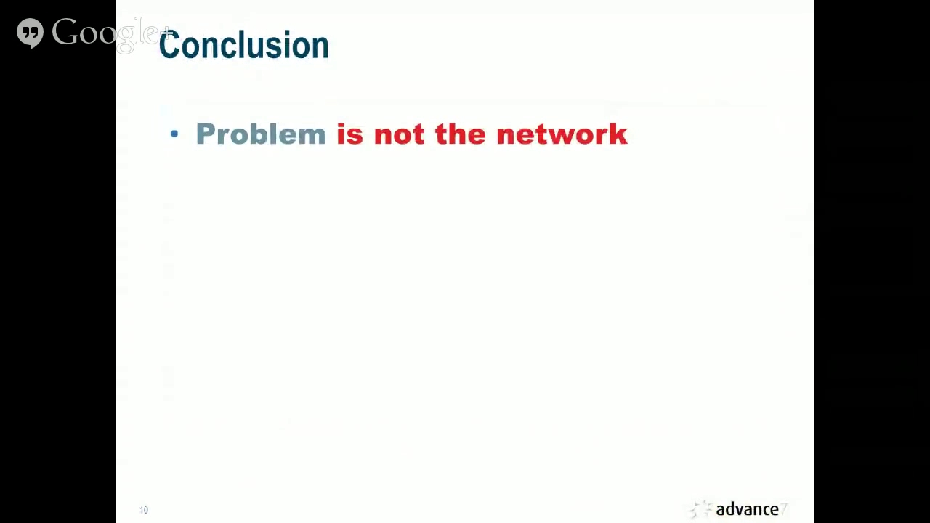
key("Right")
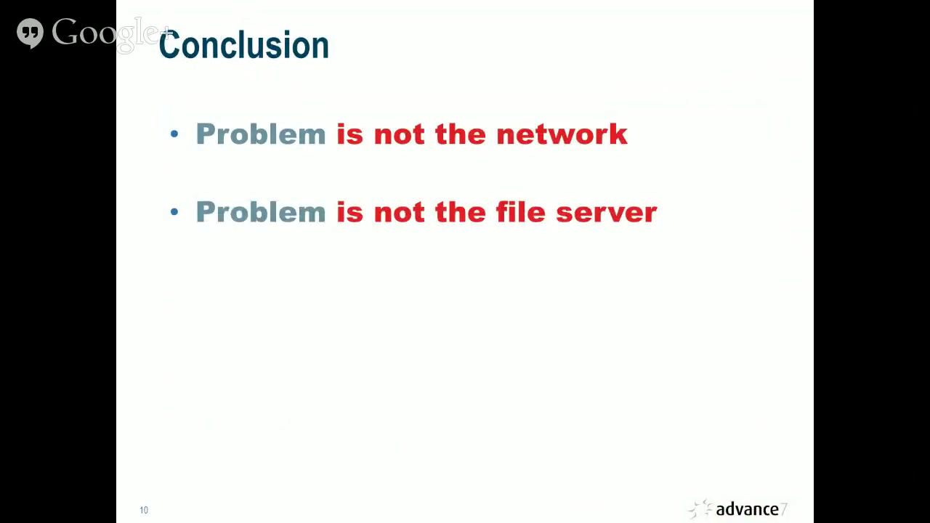
key("Right")
key("Right")
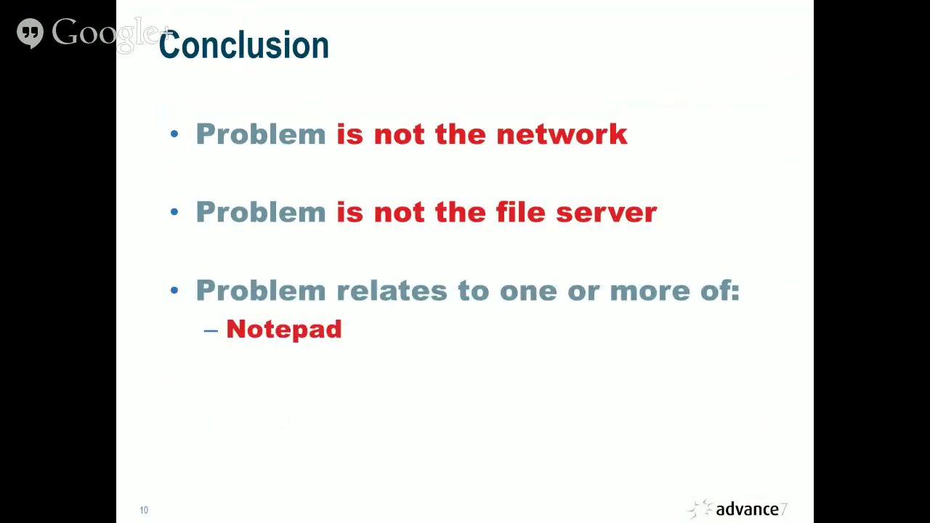
key("Right")
key("Right")
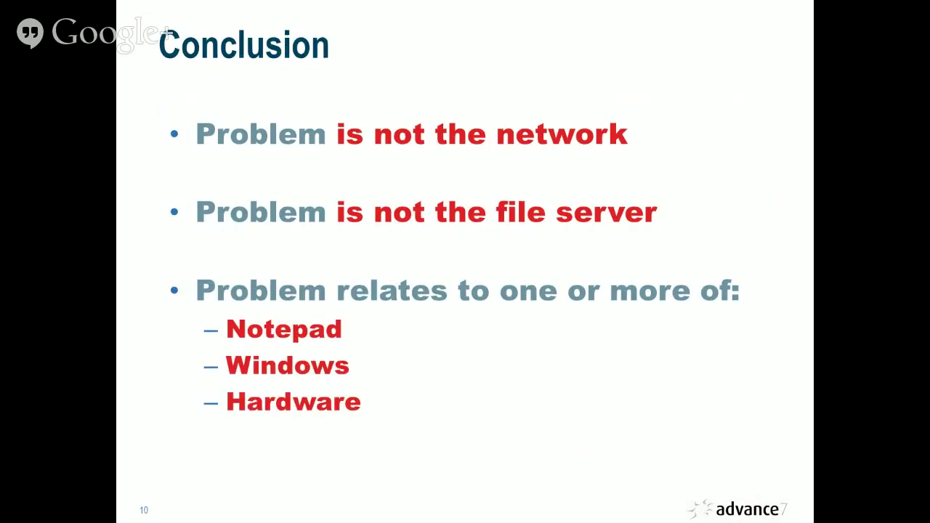